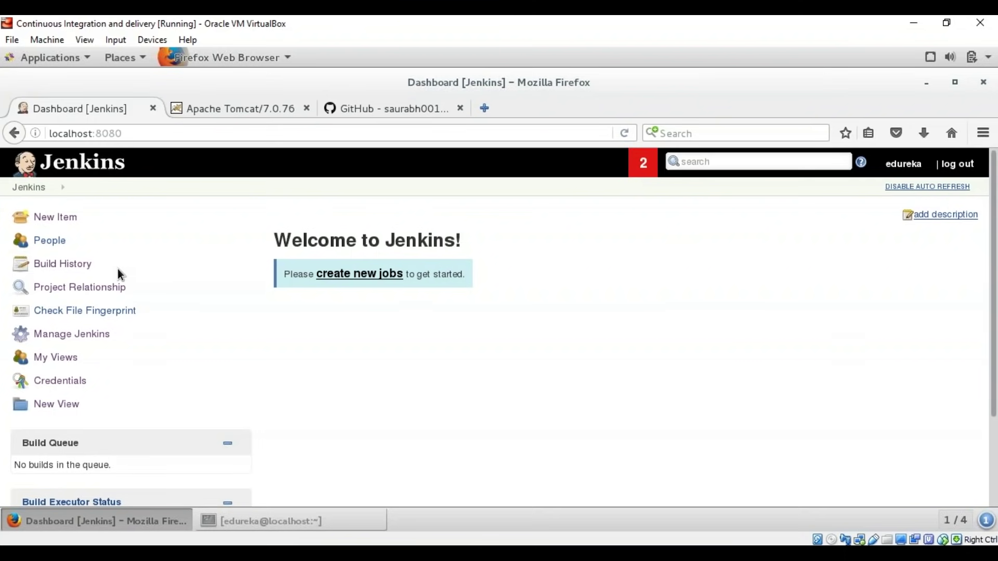
Step: Create a new freestyle project named Compile
{"action": "left_click", "coordinate": [72, 224]}
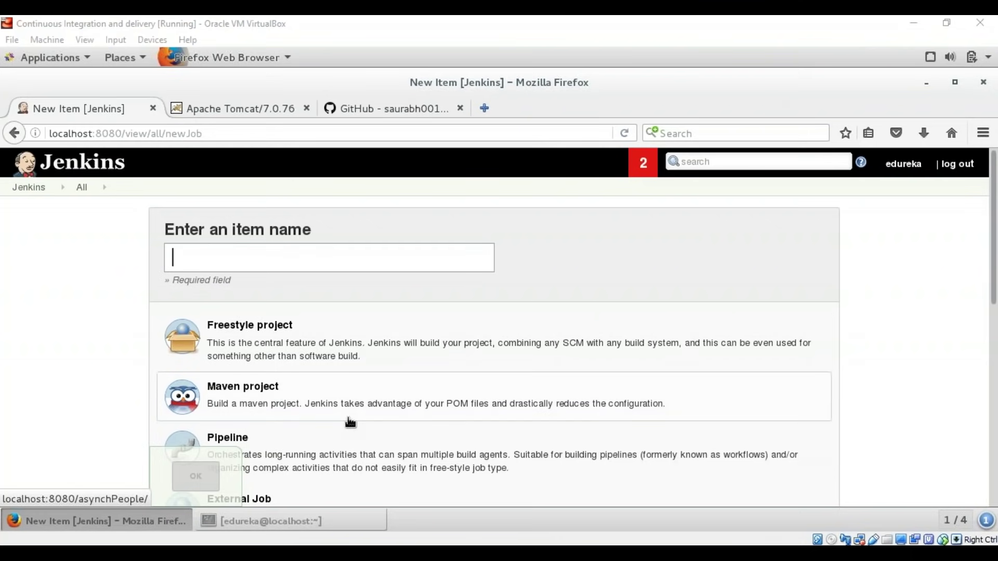
{"action": "left_click", "coordinate": [345, 345]}
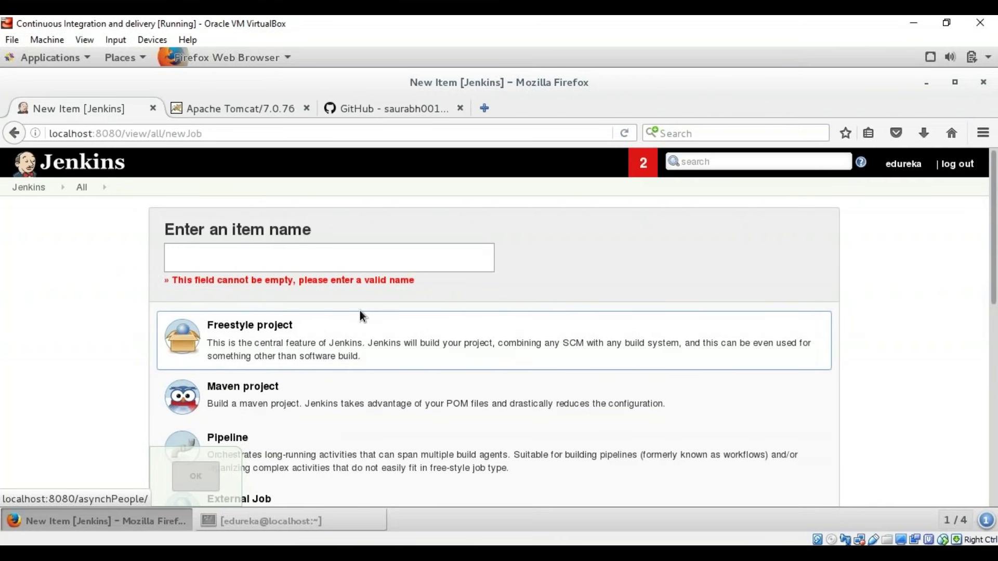
{"action": "type", "text": "Compile"}
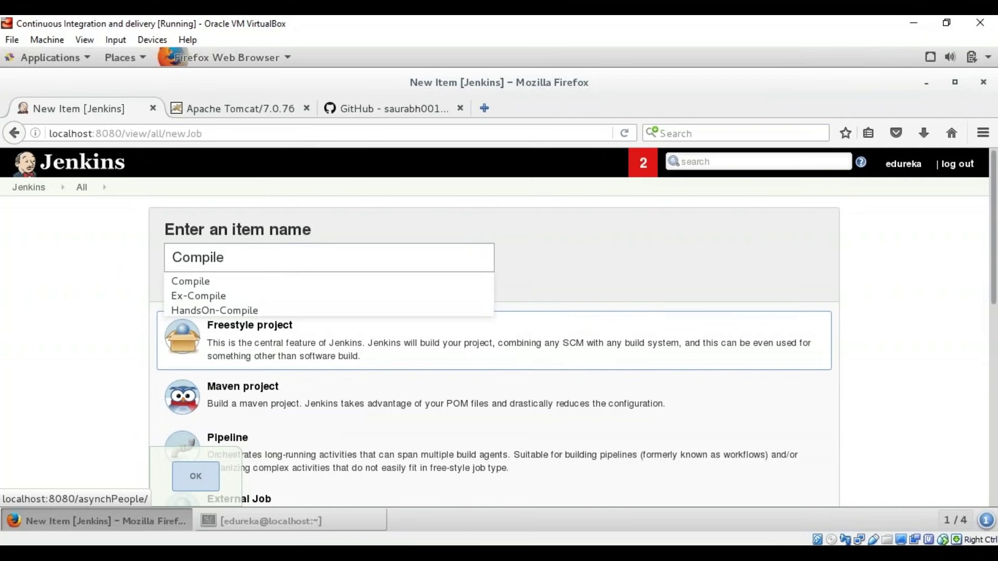
{"action": "scroll", "coordinate": [271, 457], "scroll_direction": "down", "scroll_amount": 3}
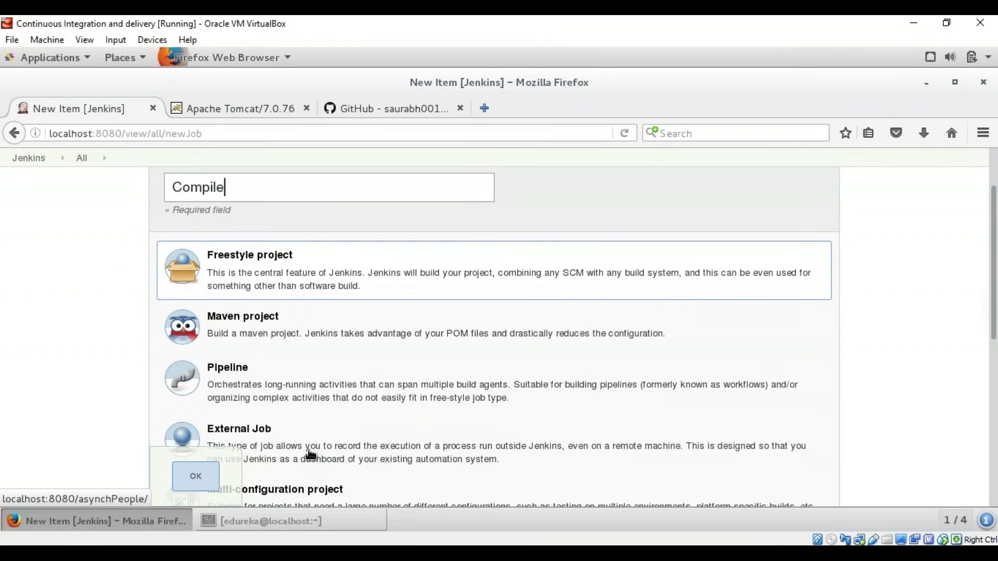
{"action": "left_click", "coordinate": [193, 476]}
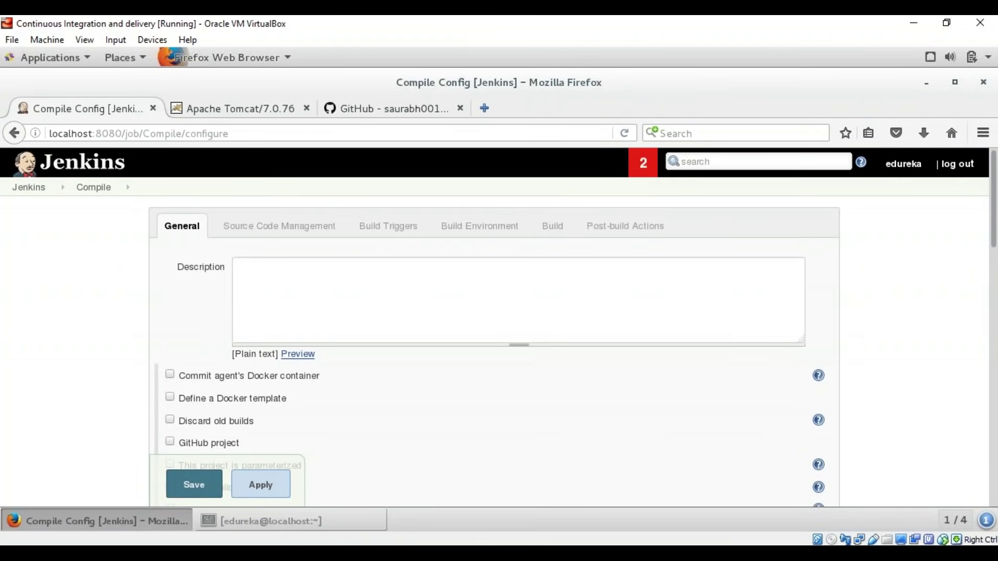
Step: Choose Git as the Compile job's source control, then bring up the game-of-life GitHub page
{"action": "left_click", "coordinate": [257, 225]}
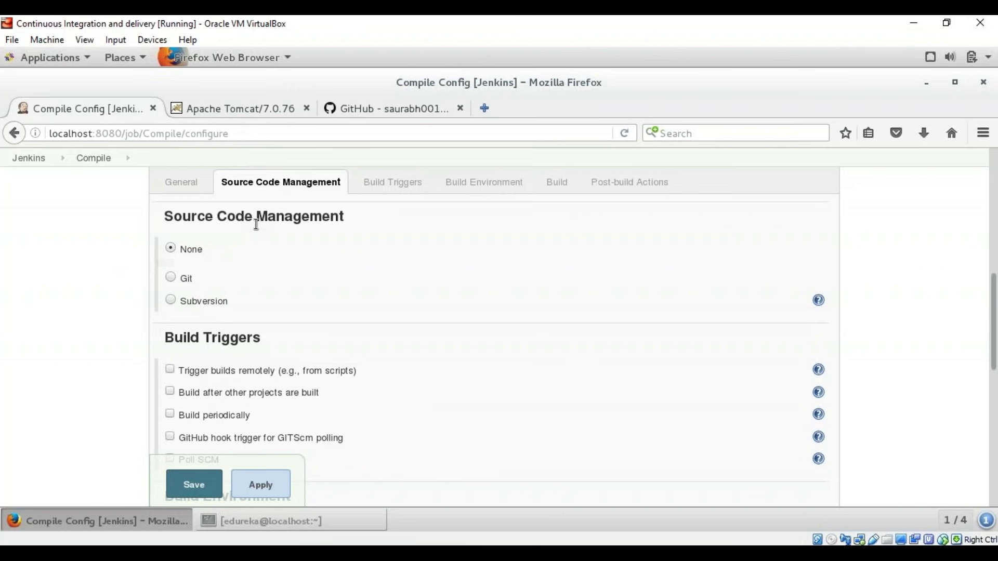
{"action": "left_click", "coordinate": [169, 277]}
{"action": "left_click", "coordinate": [404, 311]}
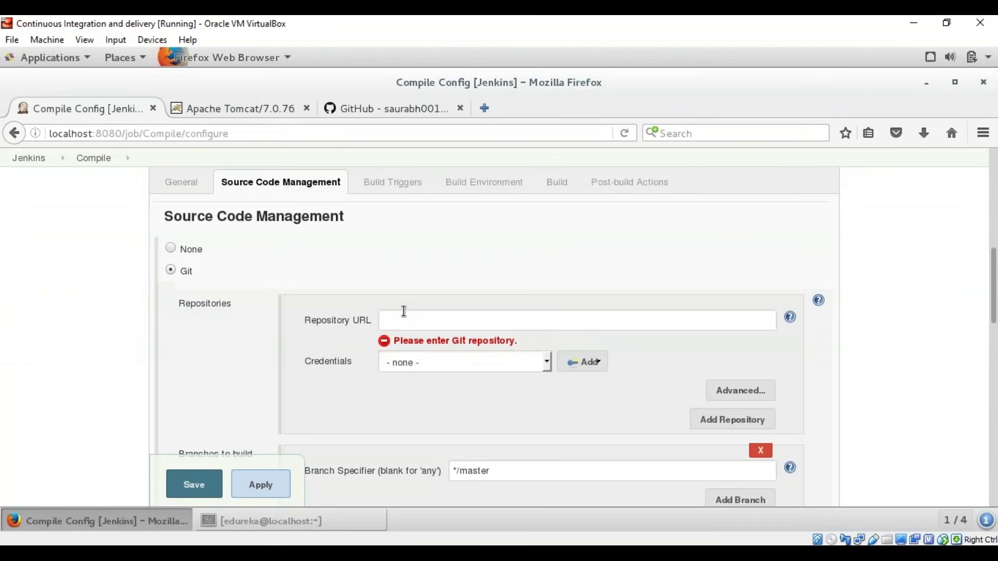
{"action": "left_click", "coordinate": [387, 109]}
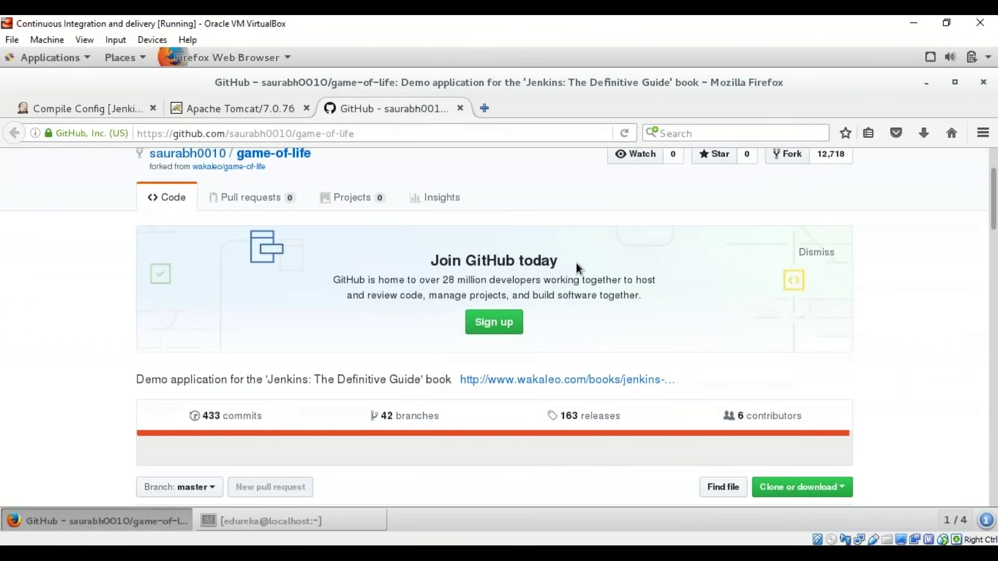
Step: Copy the game-of-life repository's HTTPS clone URL from GitHub back to the Compile configuration
{"action": "scroll", "coordinate": [523, 362], "scroll_direction": "down", "scroll_amount": 5}
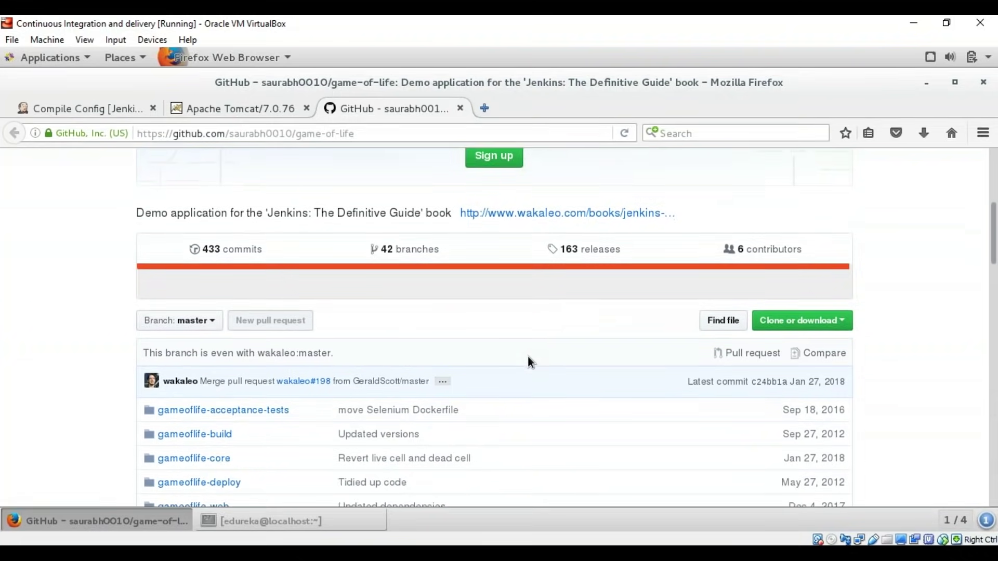
{"action": "scroll", "coordinate": [528, 356], "scroll_direction": "up", "scroll_amount": 5}
{"action": "scroll", "coordinate": [528, 355], "scroll_direction": "down", "scroll_amount": 2}
{"action": "scroll", "coordinate": [529, 360], "scroll_direction": "down", "scroll_amount": 4}
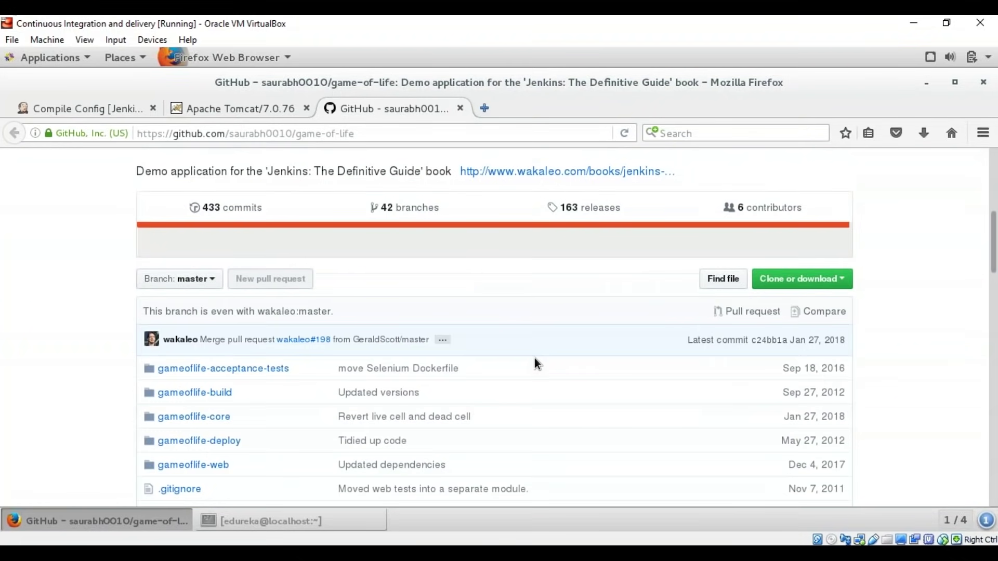
{"action": "left_click", "coordinate": [801, 286]}
{"action": "left_click", "coordinate": [778, 356]}
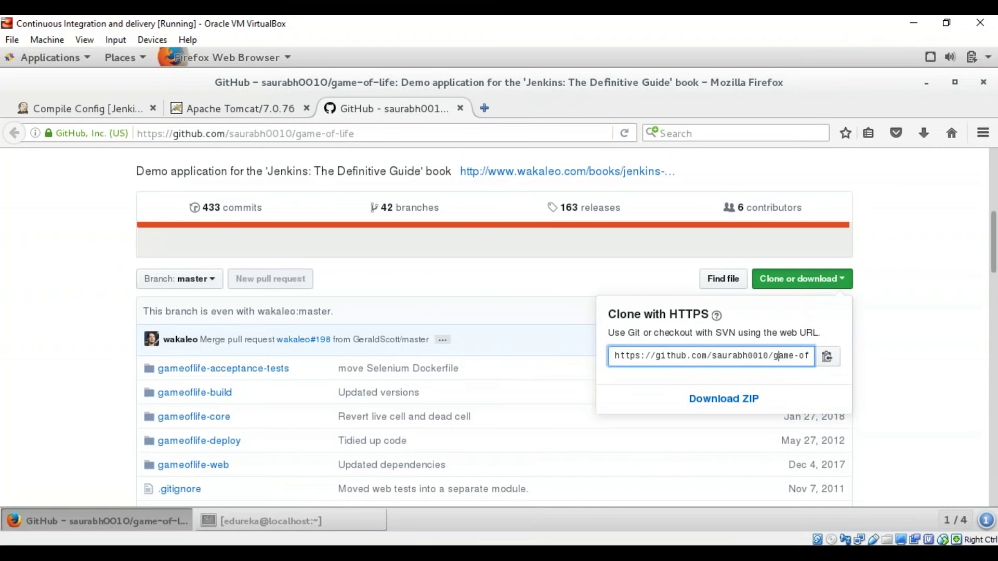
{"action": "triple_click", "coordinate": [808, 358]}
{"action": "key", "text": "ctrl+c"}
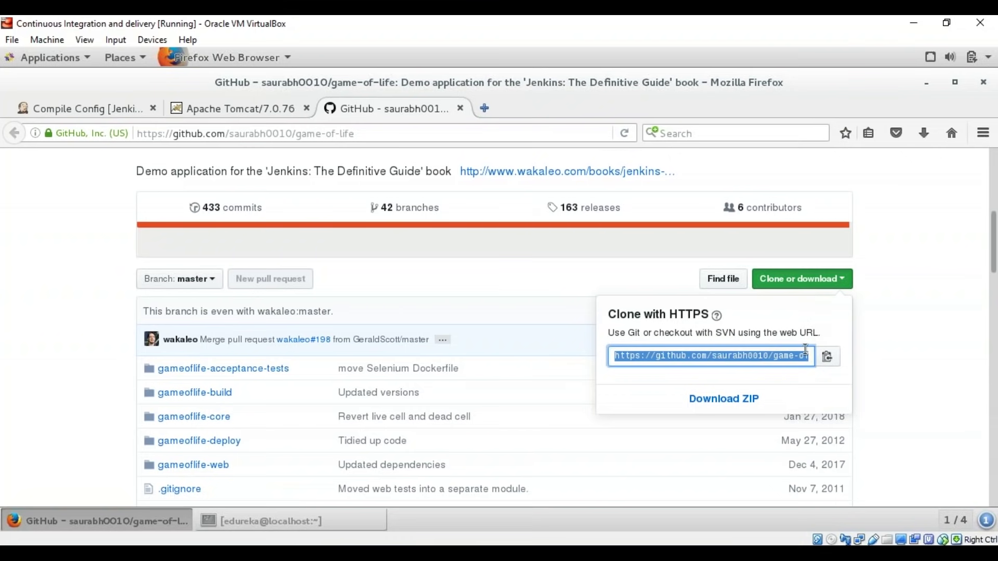
{"action": "left_click", "coordinate": [98, 109]}
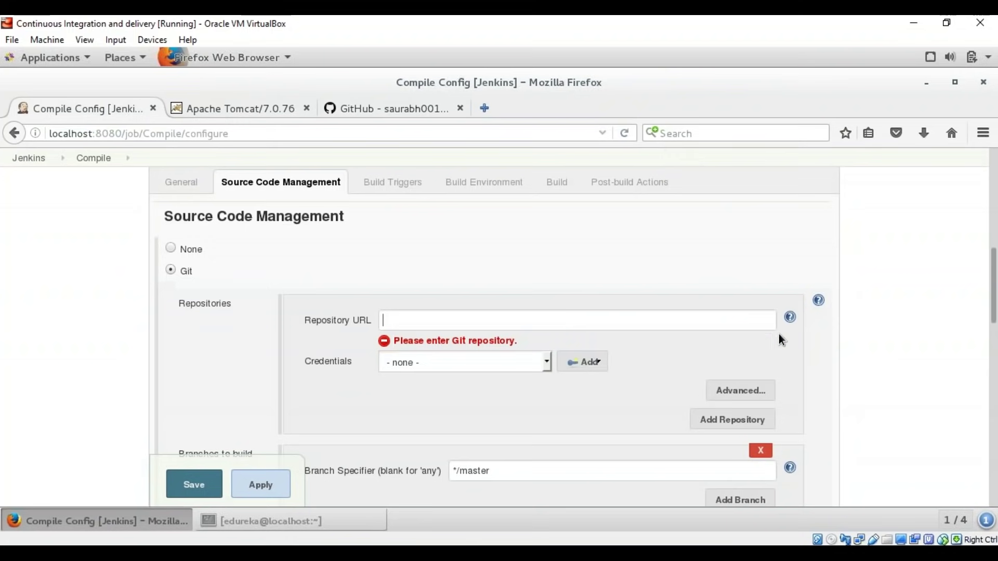
Step: Paste the clone URL as the repository and enable Poll SCM with schedule * * * * *
{"action": "left_click", "coordinate": [427, 327]}
{"action": "key", "text": "ctrl+v"}
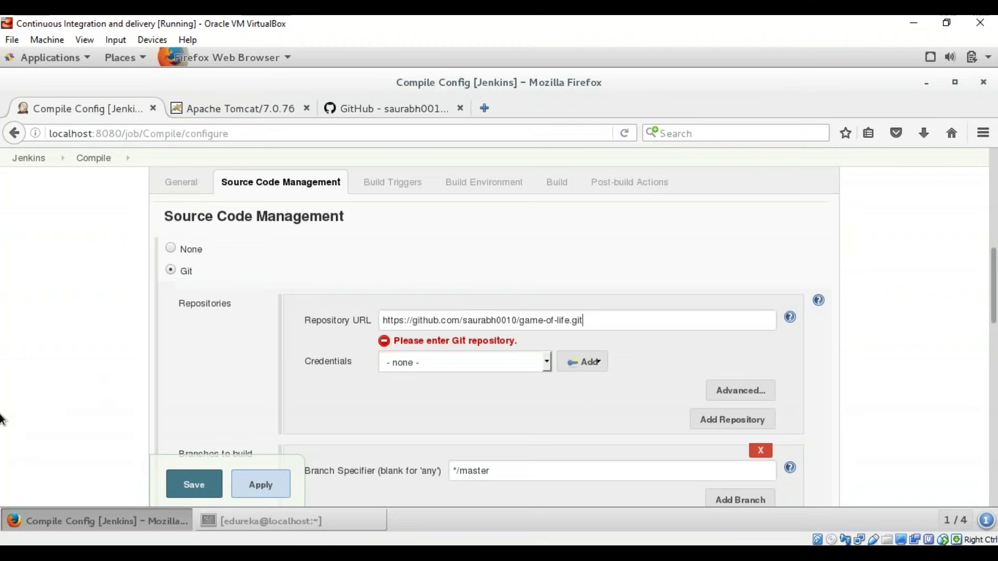
{"action": "left_click", "coordinate": [411, 183]}
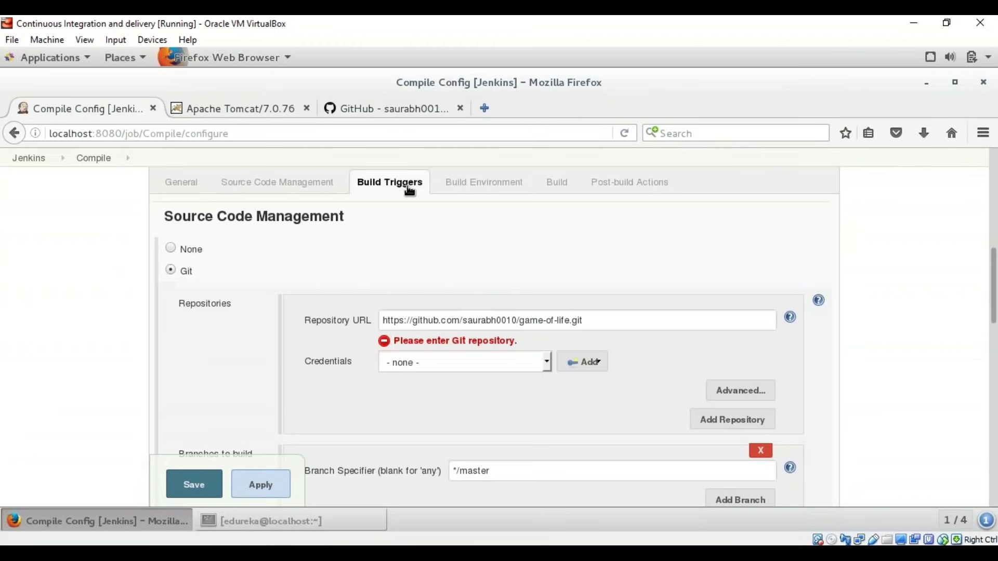
{"action": "scroll", "coordinate": [372, 322], "scroll_direction": "down", "scroll_amount": 1}
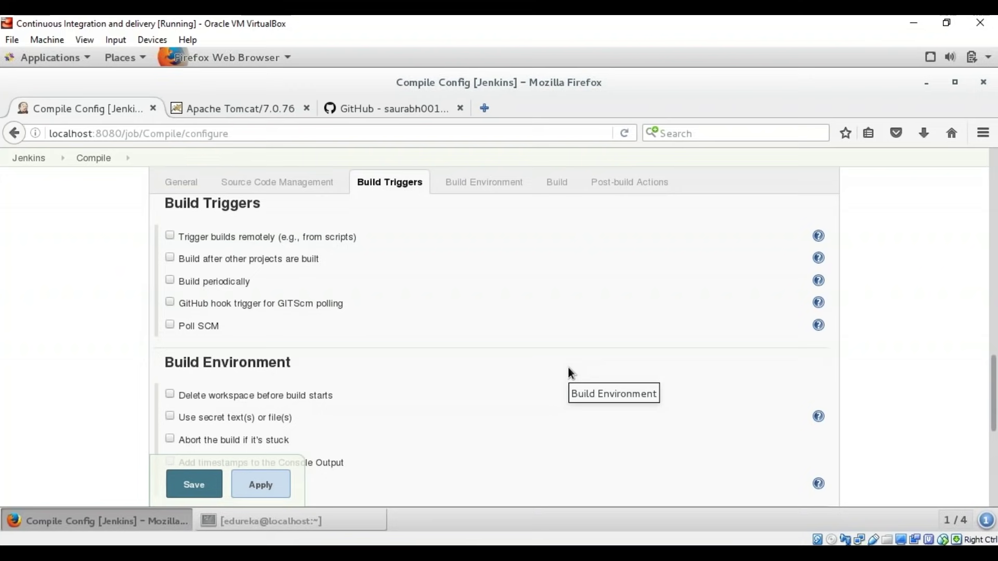
{"action": "left_click", "coordinate": [170, 326]}
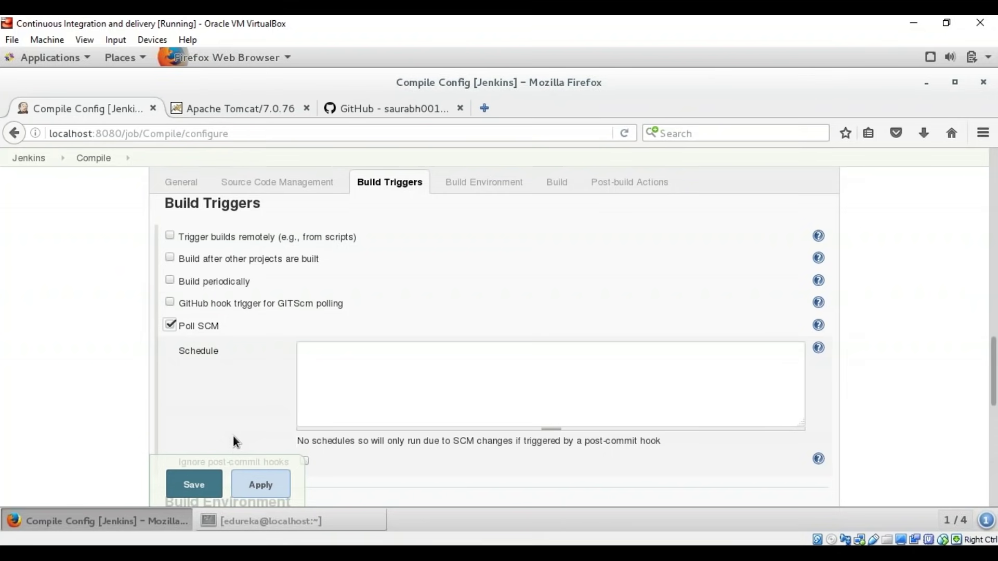
{"action": "left_click", "coordinate": [316, 378]}
{"action": "type", "text": "* * * * *"}
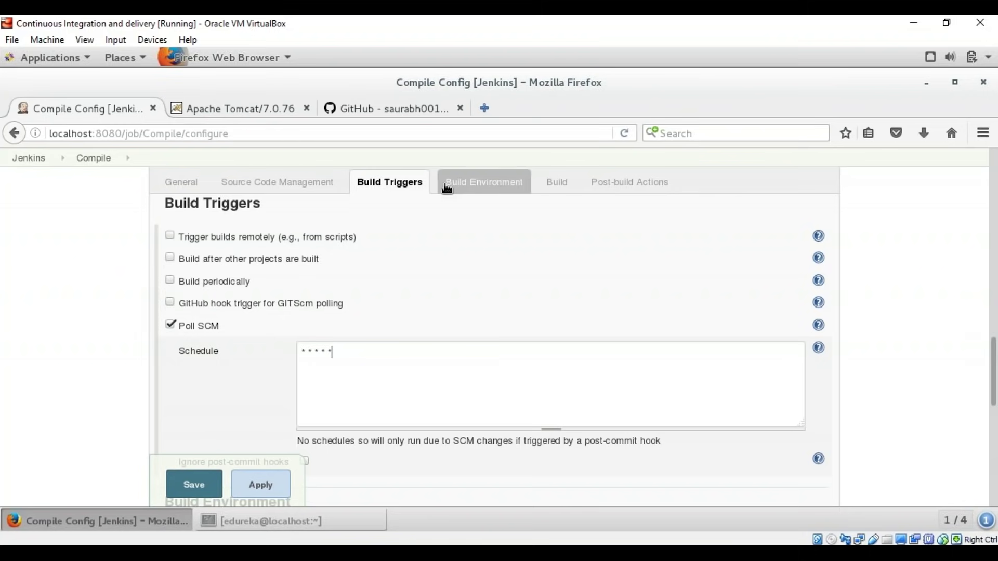
Step: Add an Invoke top-level Maven targets build step with goal compile
{"action": "left_click", "coordinate": [571, 183]}
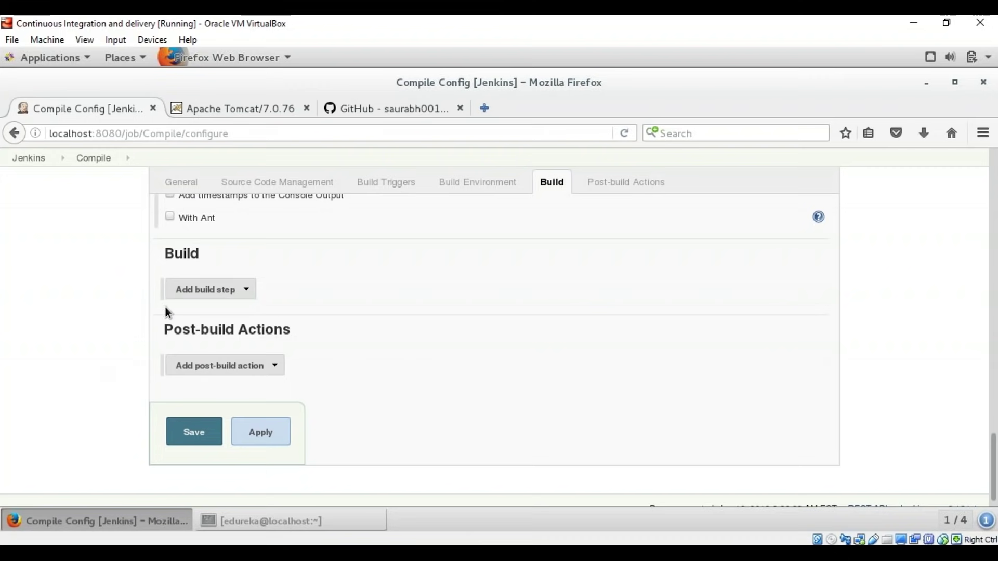
{"action": "left_click", "coordinate": [188, 291]}
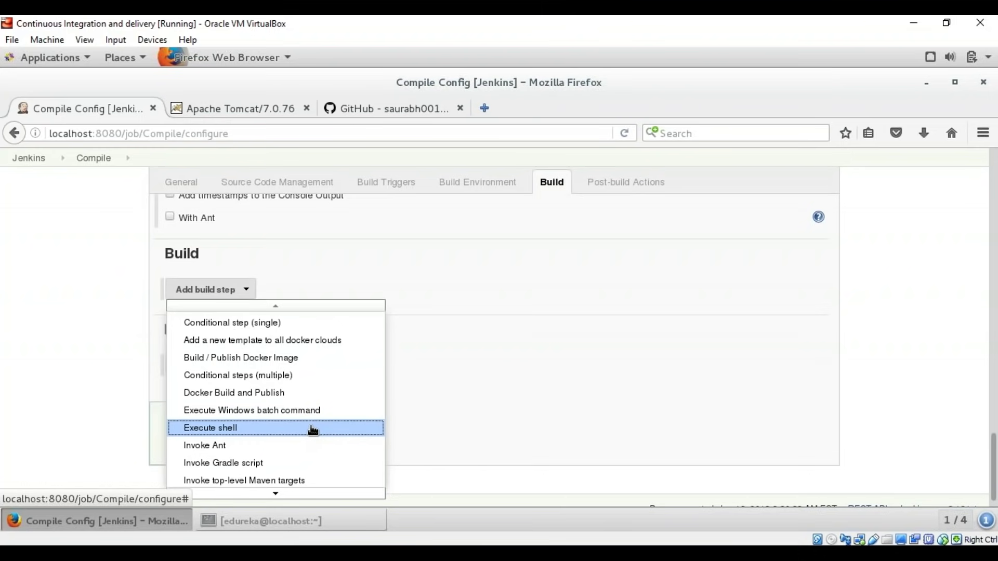
{"action": "scroll", "coordinate": [312, 431], "scroll_direction": "down", "scroll_amount": 1}
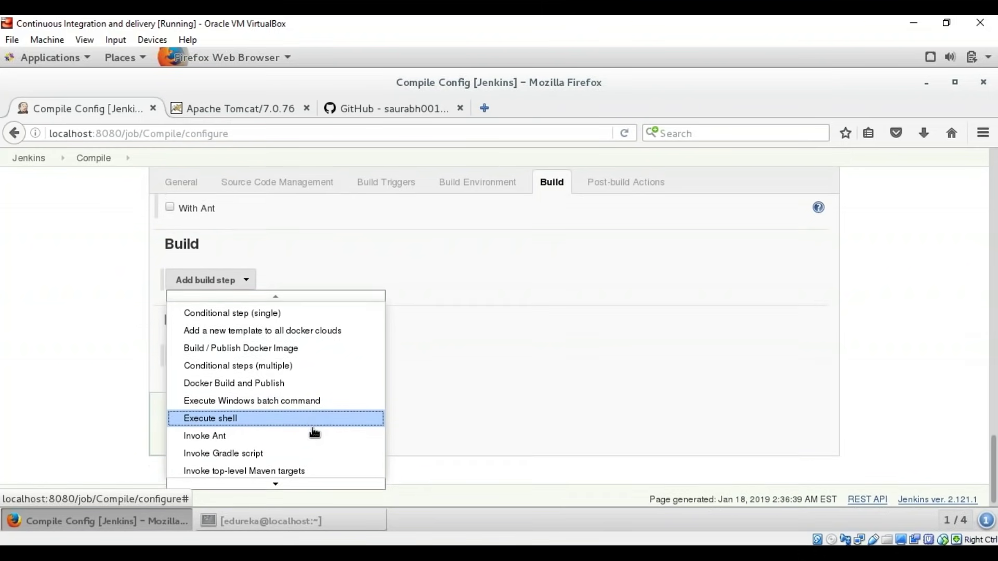
{"action": "left_click", "coordinate": [325, 468]}
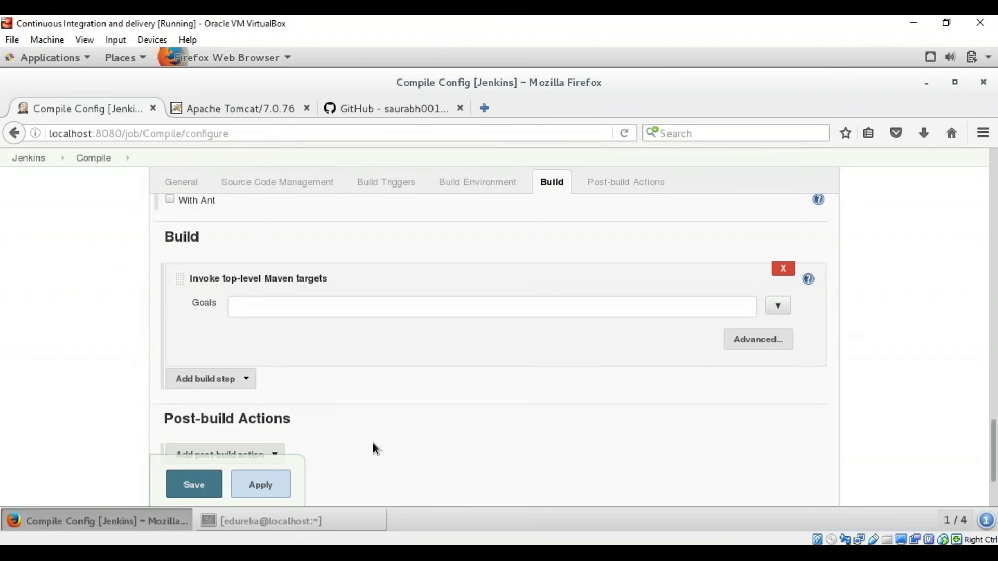
{"action": "left_click", "coordinate": [301, 311]}
{"action": "type", "text": "compile"}
{"action": "left_click", "coordinate": [198, 488]}
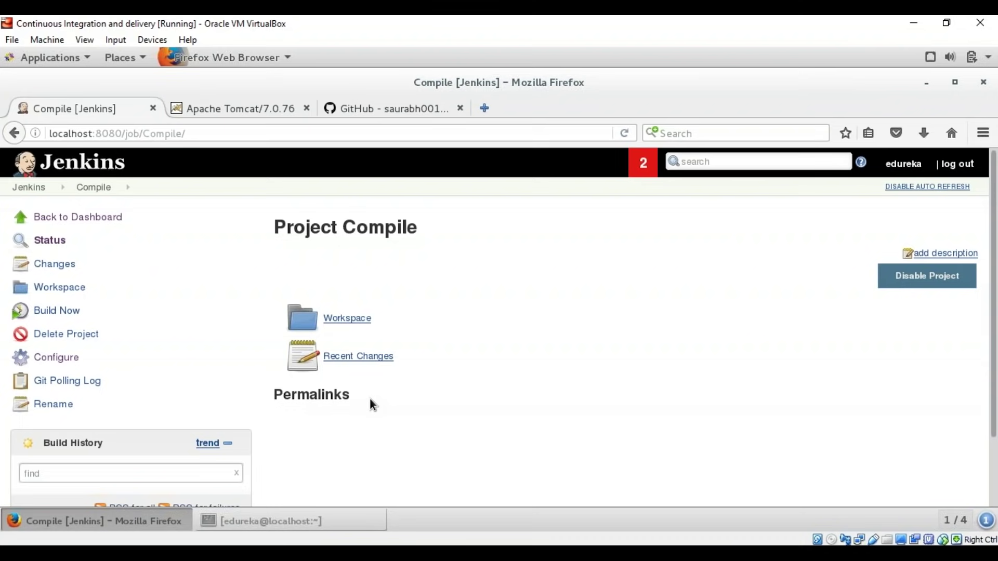
{"action": "left_click", "coordinate": [37, 318]}
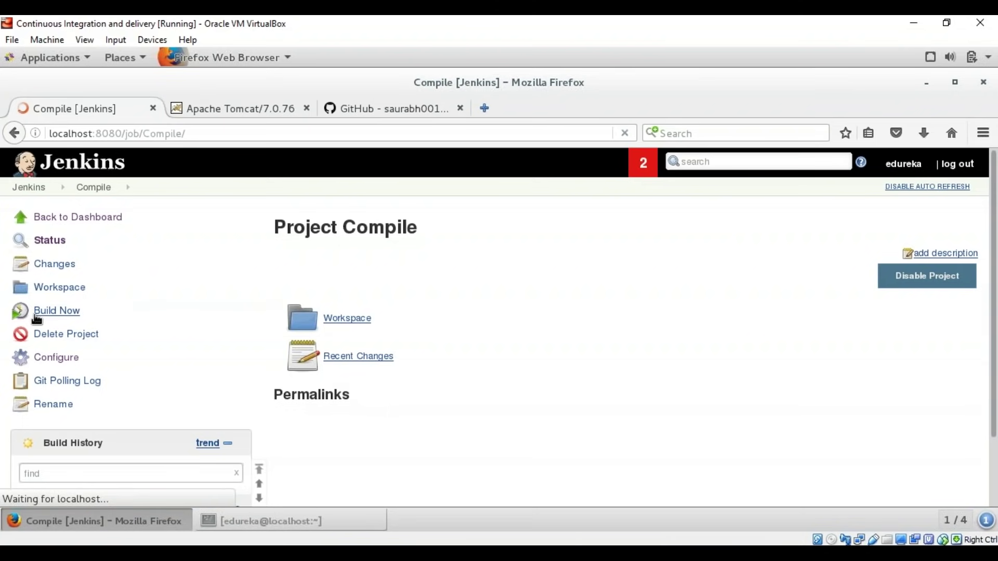
{"action": "left_click", "coordinate": [37, 318]}
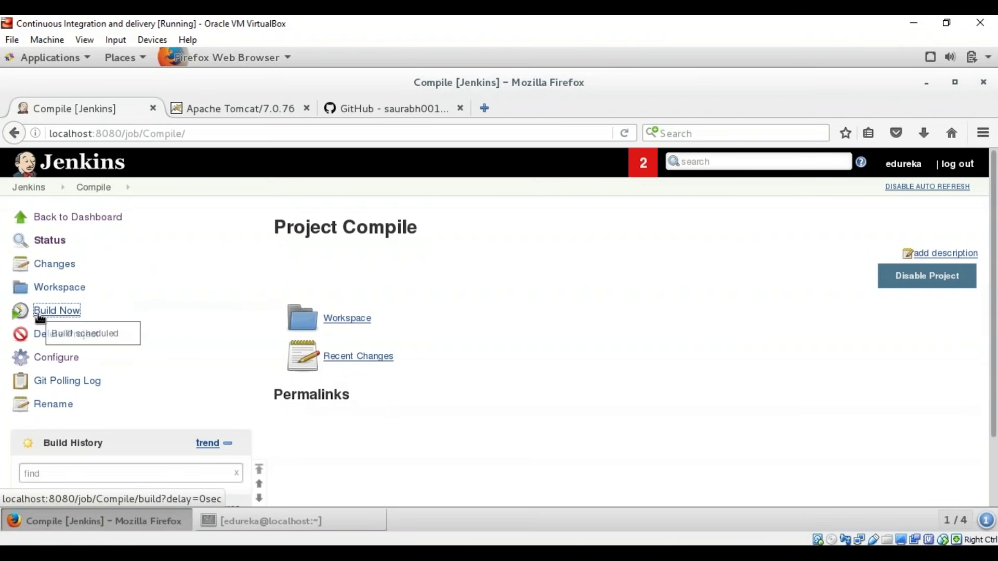
{"action": "scroll", "coordinate": [216, 352], "scroll_direction": "down", "scroll_amount": 3}
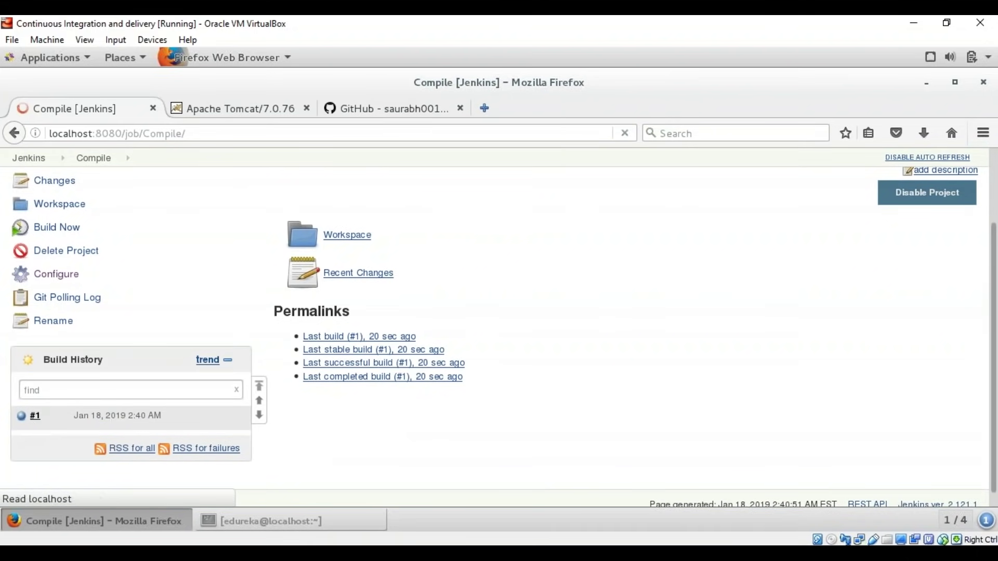
{"action": "left_click", "coordinate": [46, 417]}
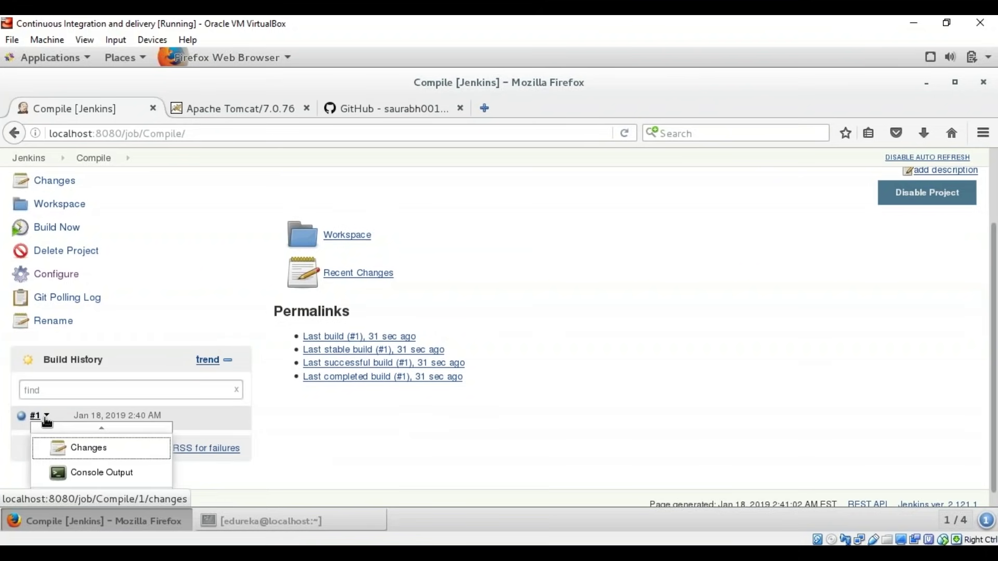
{"action": "left_click", "coordinate": [124, 474]}
{"action": "scroll", "coordinate": [520, 387], "scroll_direction": "down", "scroll_amount": 3}
{"action": "scroll", "coordinate": [520, 387], "scroll_direction": "down", "scroll_amount": 15}
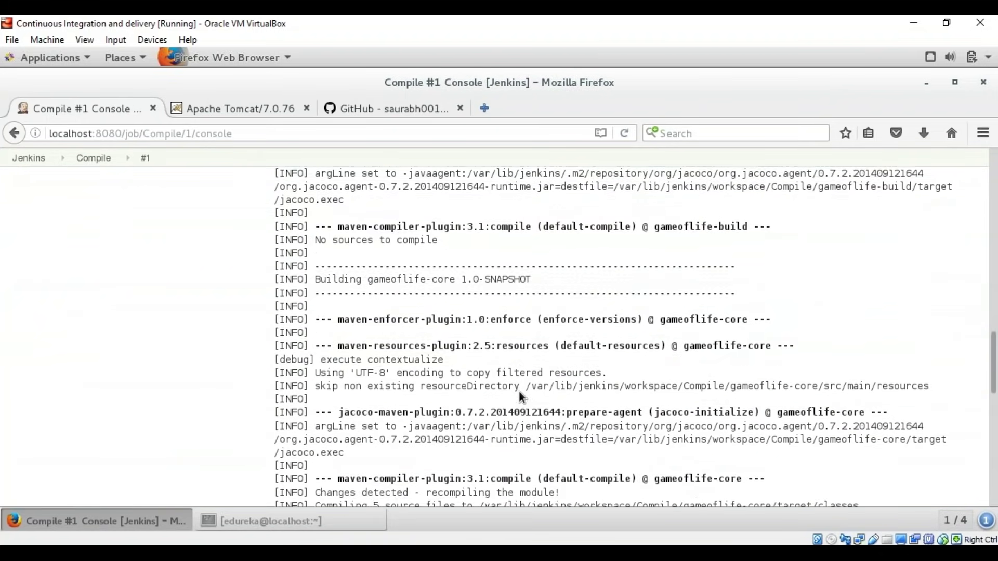
{"action": "scroll", "coordinate": [520, 395], "scroll_direction": "down", "scroll_amount": 5}
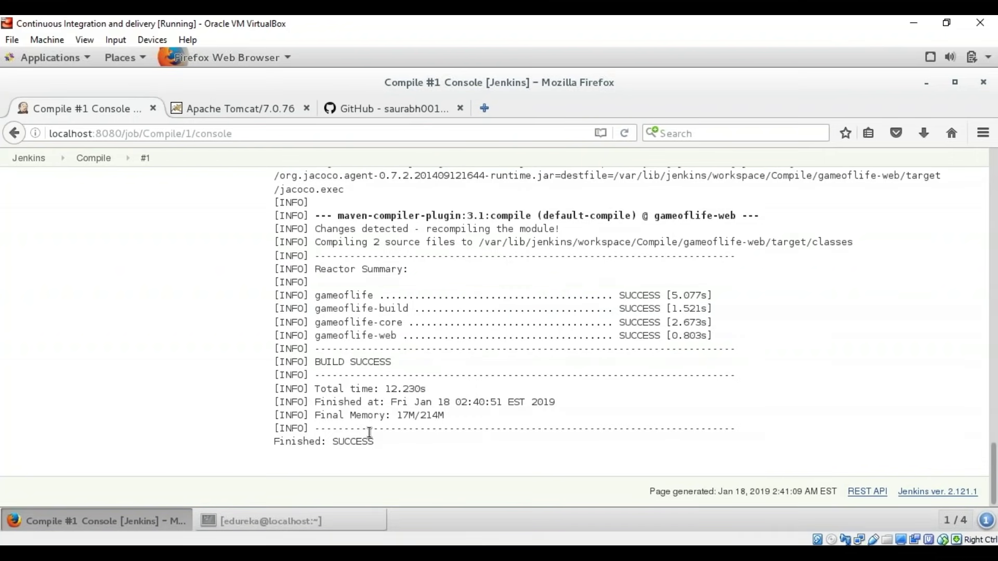
{"action": "scroll", "coordinate": [369, 432], "scroll_direction": "up", "scroll_amount": 20}
{"action": "scroll", "coordinate": [372, 439], "scroll_direction": "up", "scroll_amount": 15}
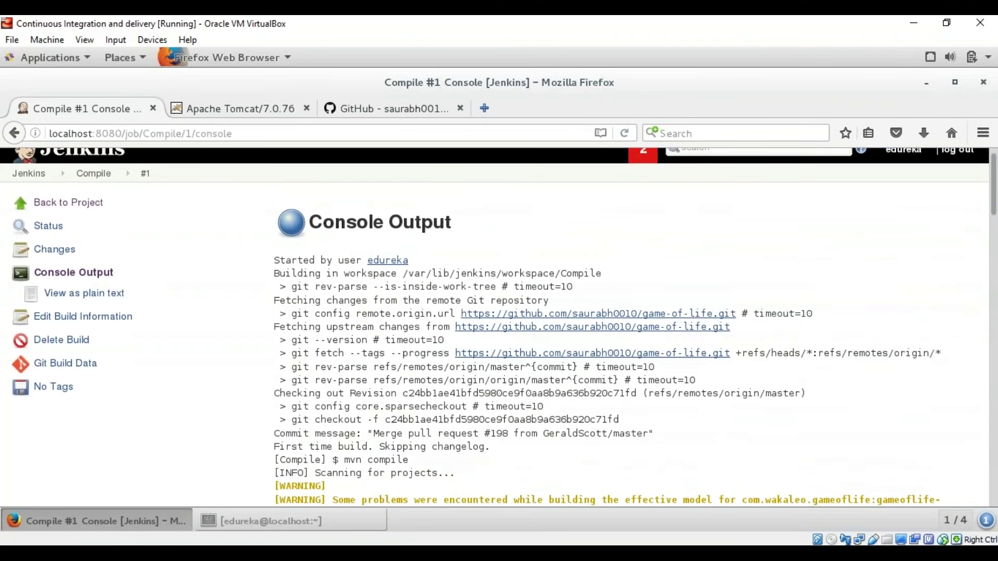
Step: From the Dashboard, create a new freestyle project named Test
{"action": "left_click", "coordinate": [28, 173]}
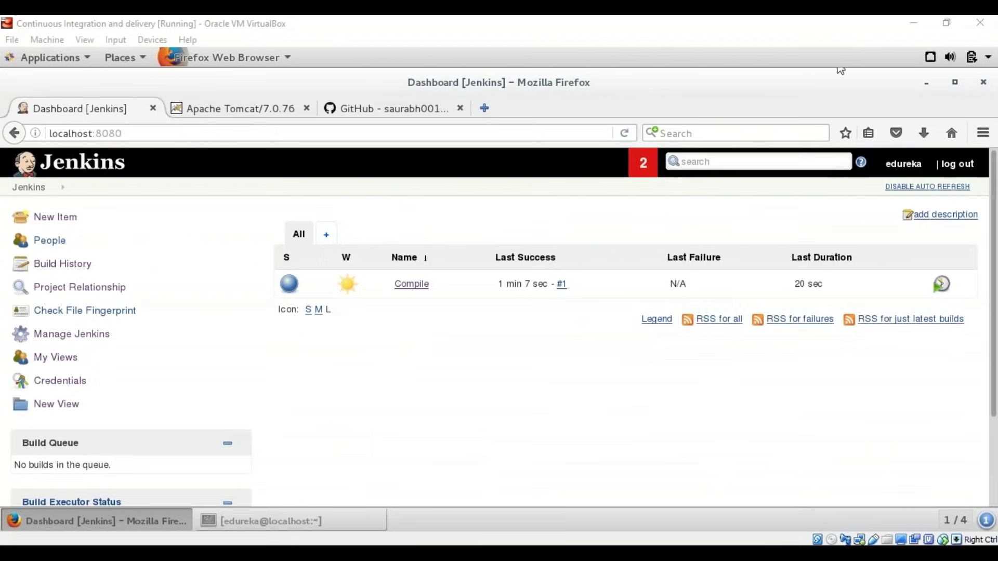
{"action": "left_click", "coordinate": [47, 218]}
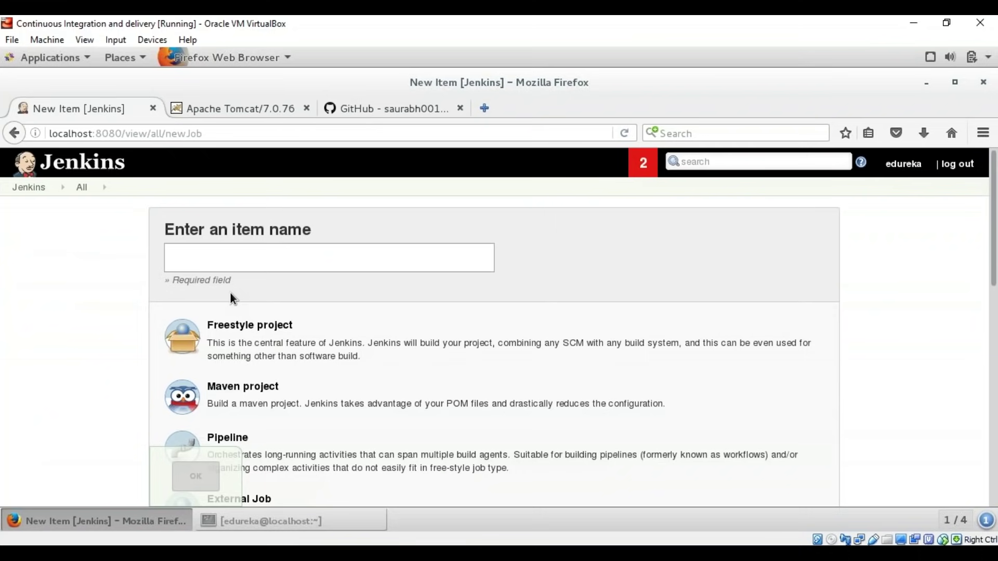
{"action": "type", "text": "Test"}
{"action": "key", "text": "Escape"}
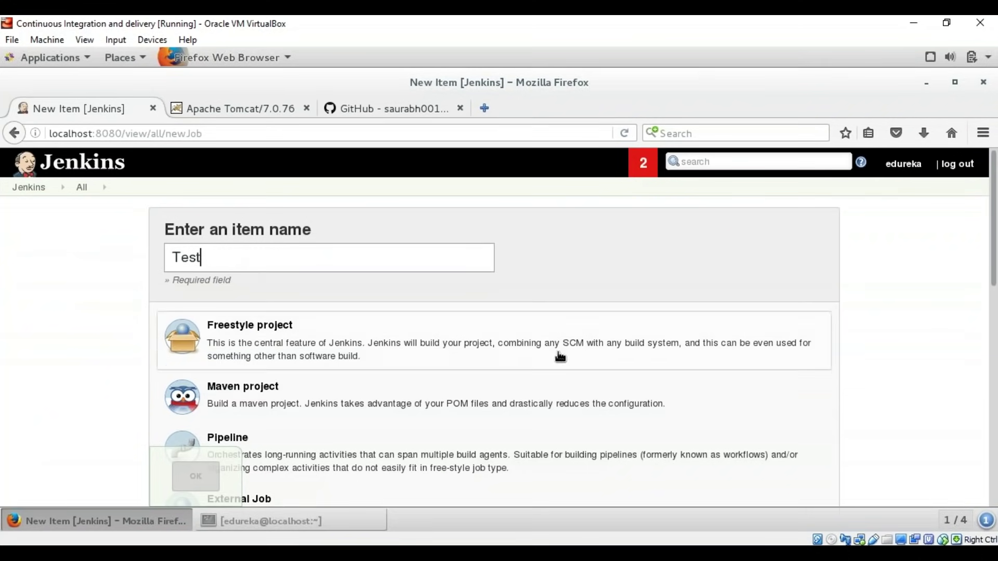
{"action": "left_click", "coordinate": [234, 329]}
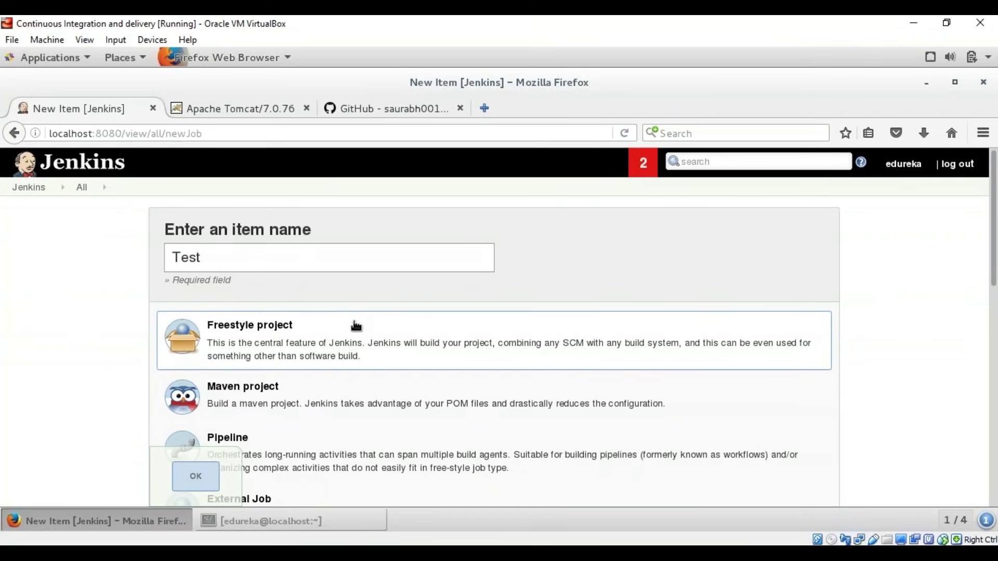
{"action": "left_click", "coordinate": [197, 478]}
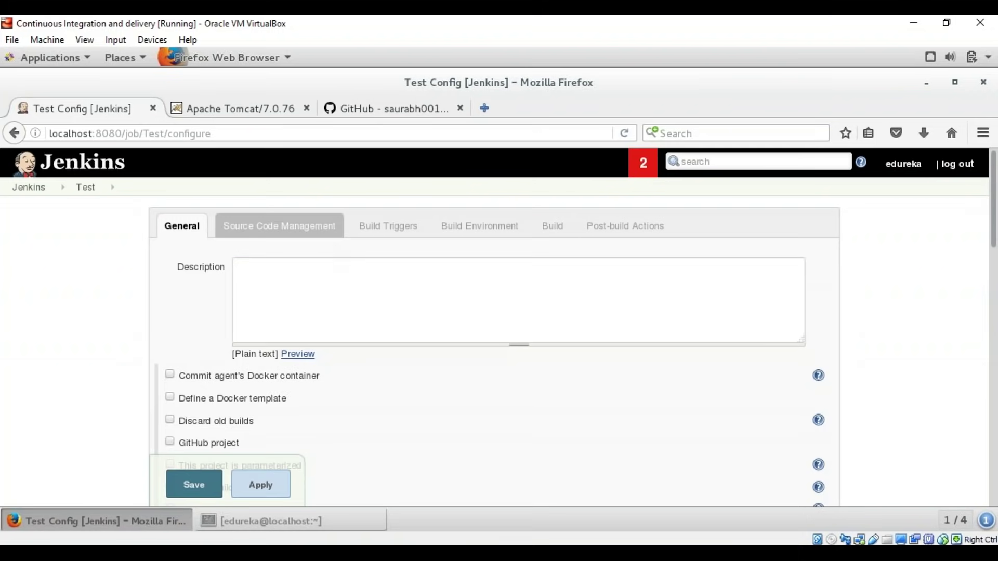
Step: Choose Git for the Test job and paste the game-of-life clone URL as the repository
{"action": "left_click", "coordinate": [281, 227]}
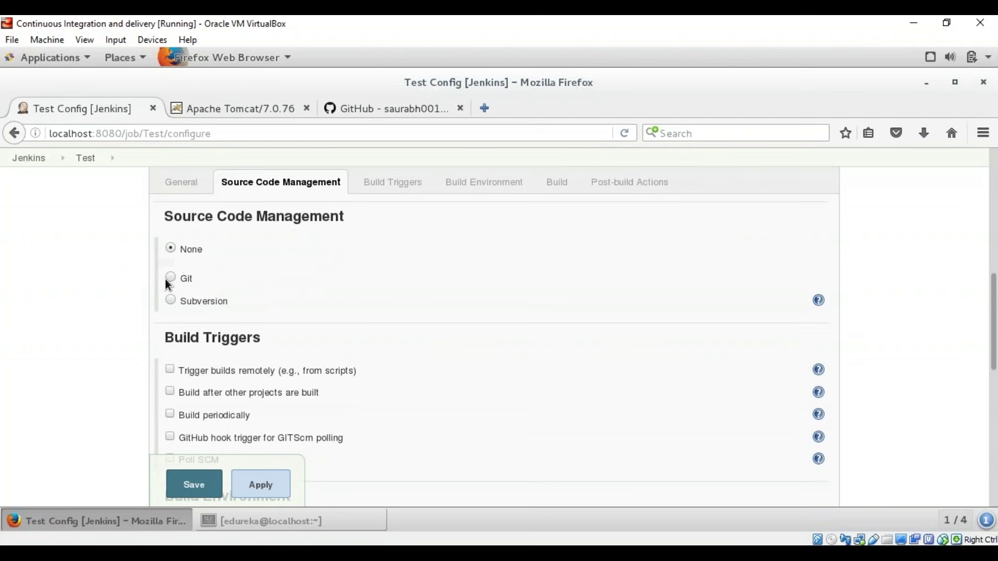
{"action": "left_click", "coordinate": [170, 278]}
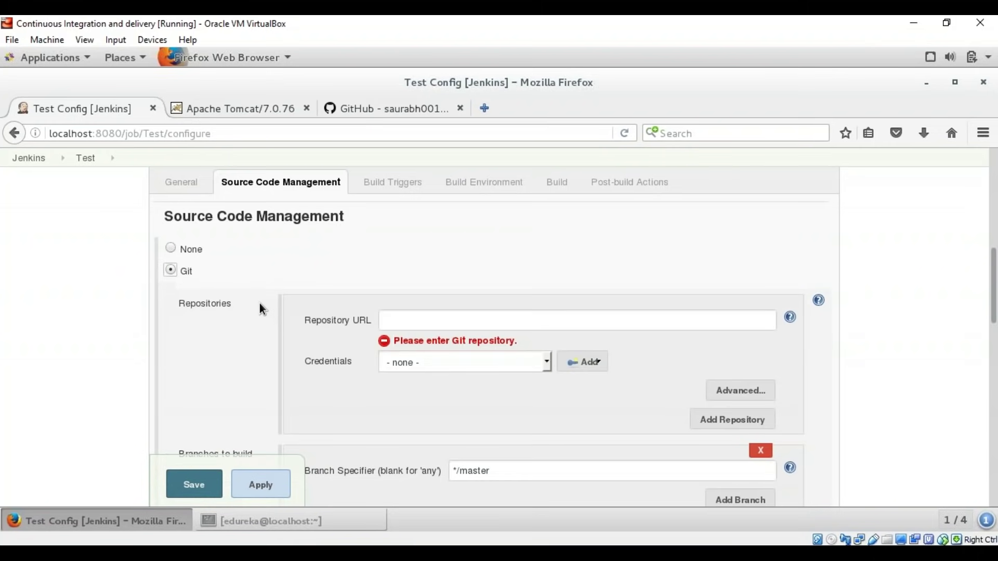
{"action": "left_click", "coordinate": [371, 99]}
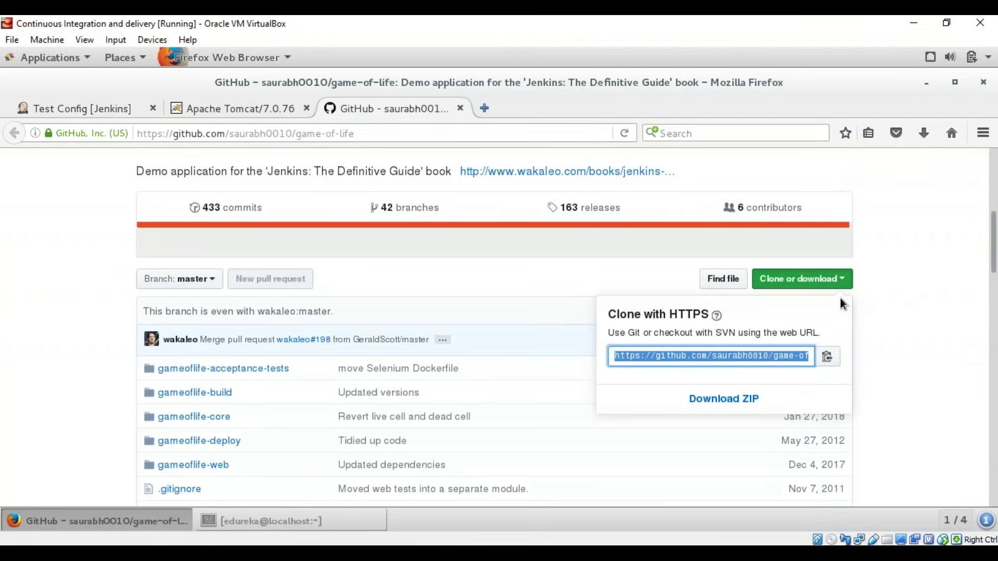
{"action": "left_click", "coordinate": [114, 108]}
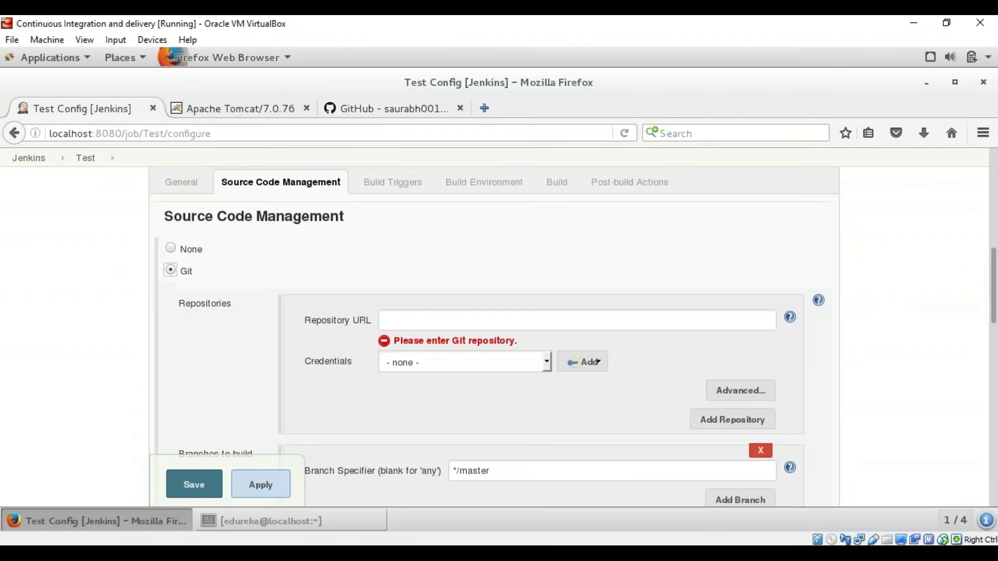
{"action": "type", "text": "https://github.com/saurabh0010/game-of-life.git"}
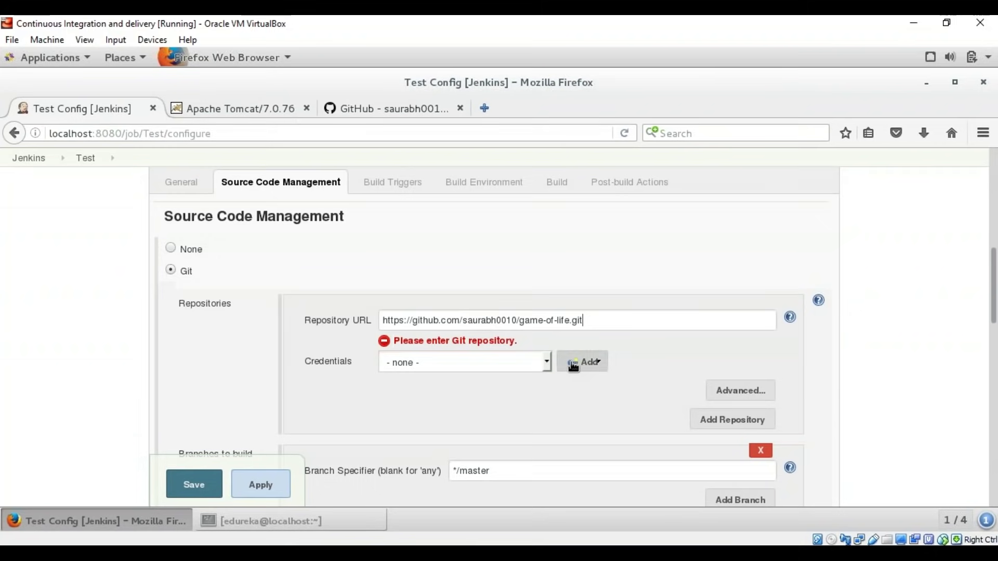
Step: Enable 'Build after other projects are built' with Compile as the project to watch
{"action": "left_click", "coordinate": [413, 186]}
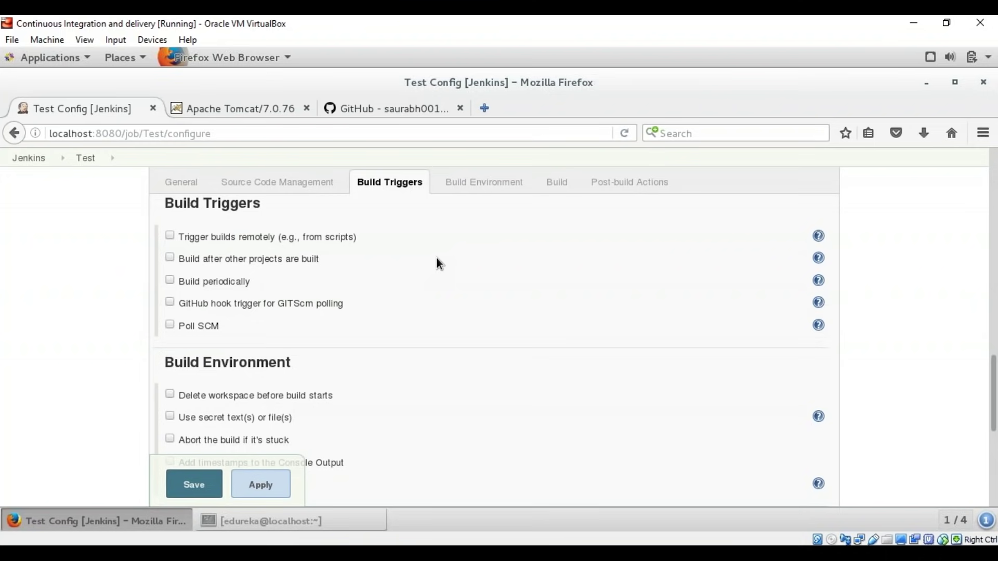
{"action": "left_click", "coordinate": [169, 258]}
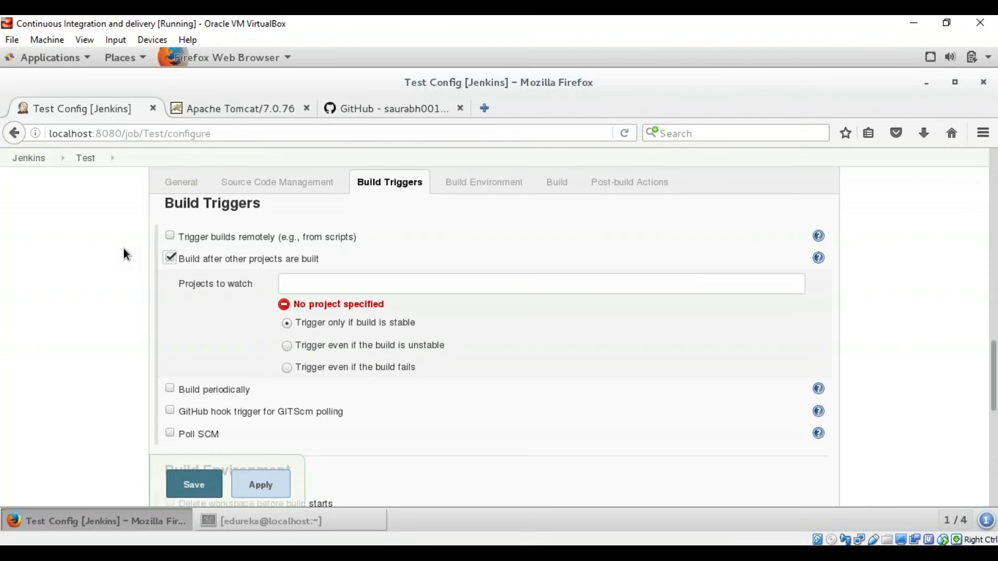
{"action": "left_click", "coordinate": [341, 289]}
{"action": "type", "text": "Co"}
{"action": "key", "text": "Return"}
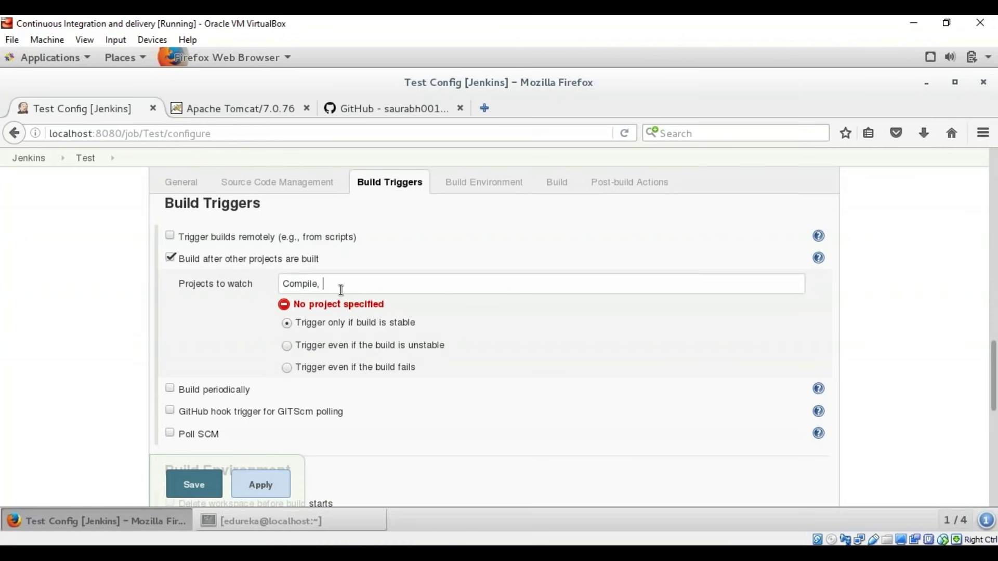
Step: Add an Invoke top-level Maven targets build step with goal test
{"action": "left_click", "coordinate": [554, 186]}
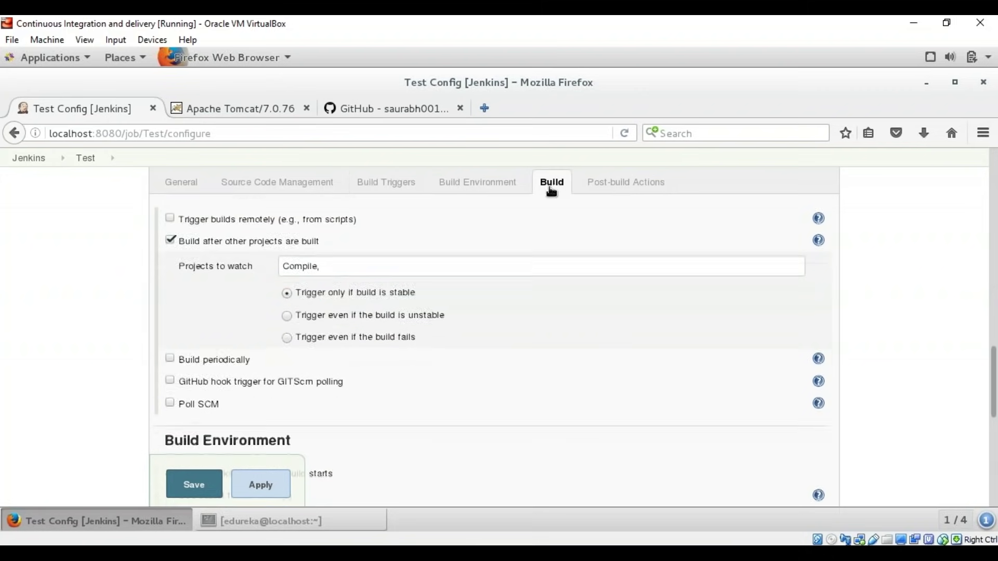
{"action": "left_click", "coordinate": [211, 272]}
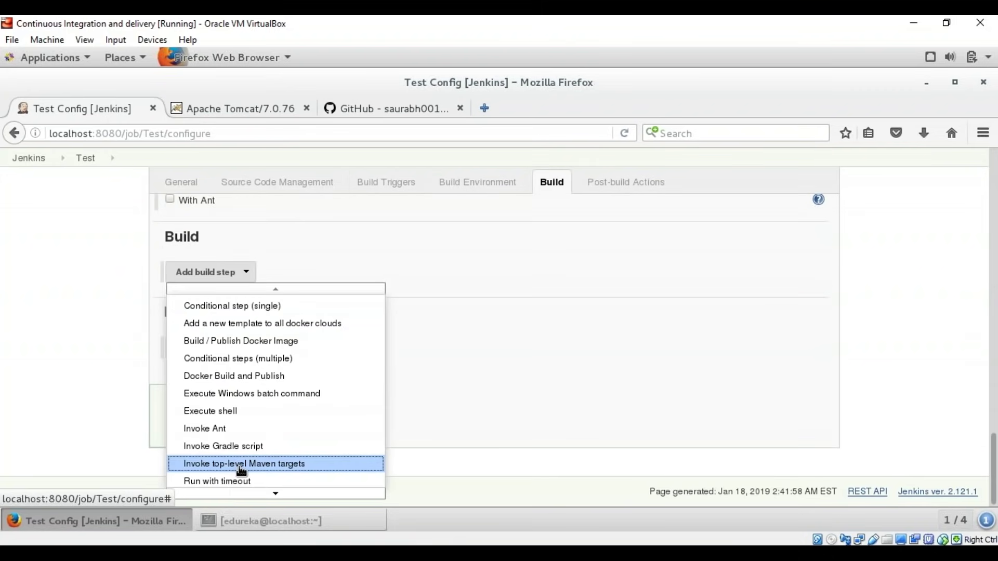
{"action": "left_click", "coordinate": [241, 465]}
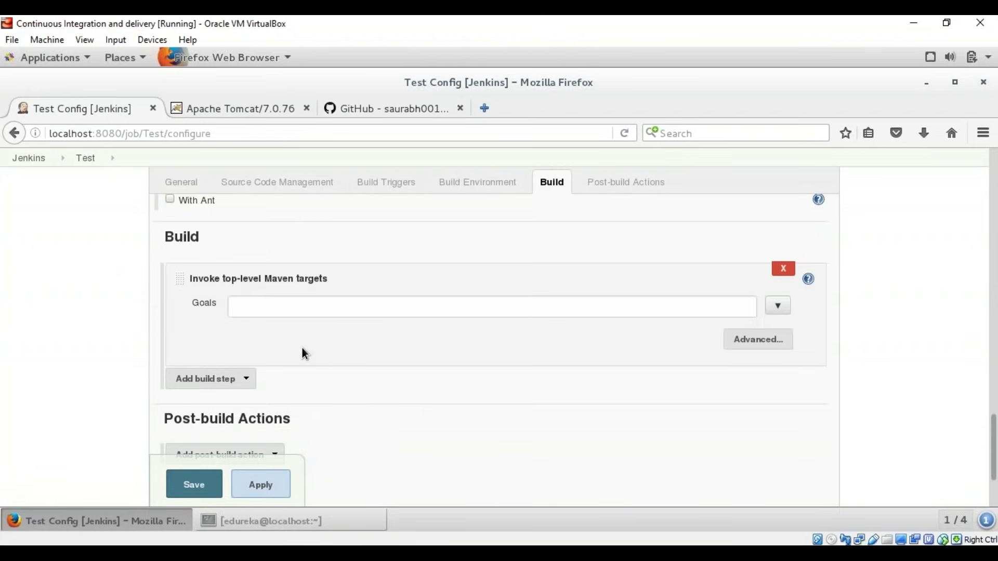
{"action": "left_click", "coordinate": [312, 310]}
{"action": "type", "text": "test"}
{"action": "left_click", "coordinate": [593, 186]}
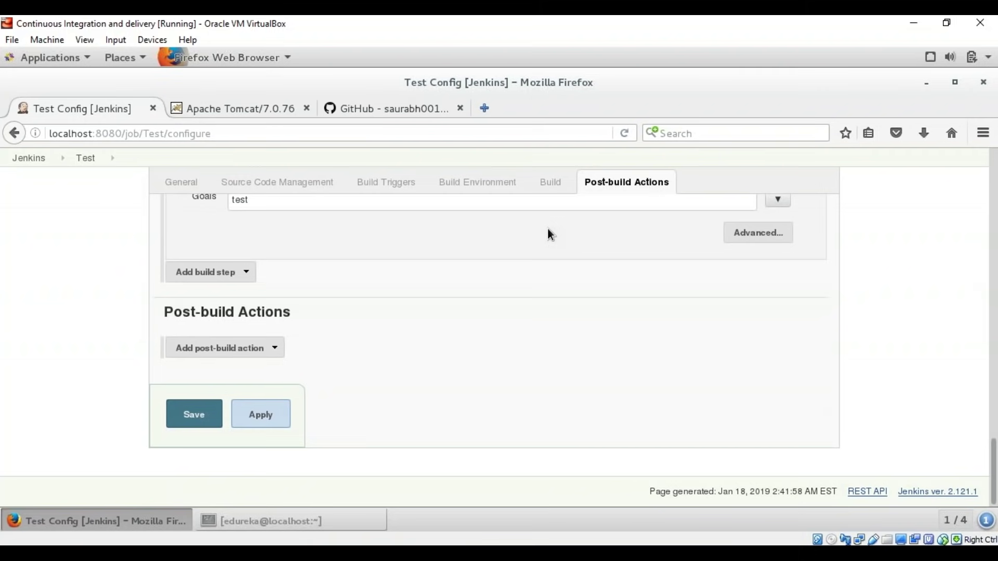
Step: Add a Publish JUnit test result report action with XMLs **/target/surefire-reports/*.xml
{"action": "left_click", "coordinate": [263, 349]}
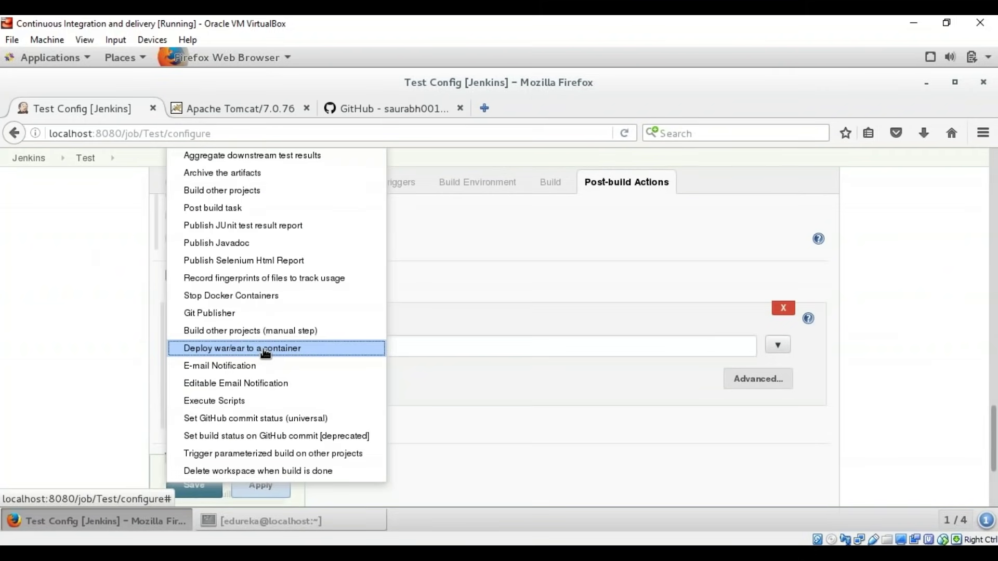
{"action": "left_click", "coordinate": [289, 228]}
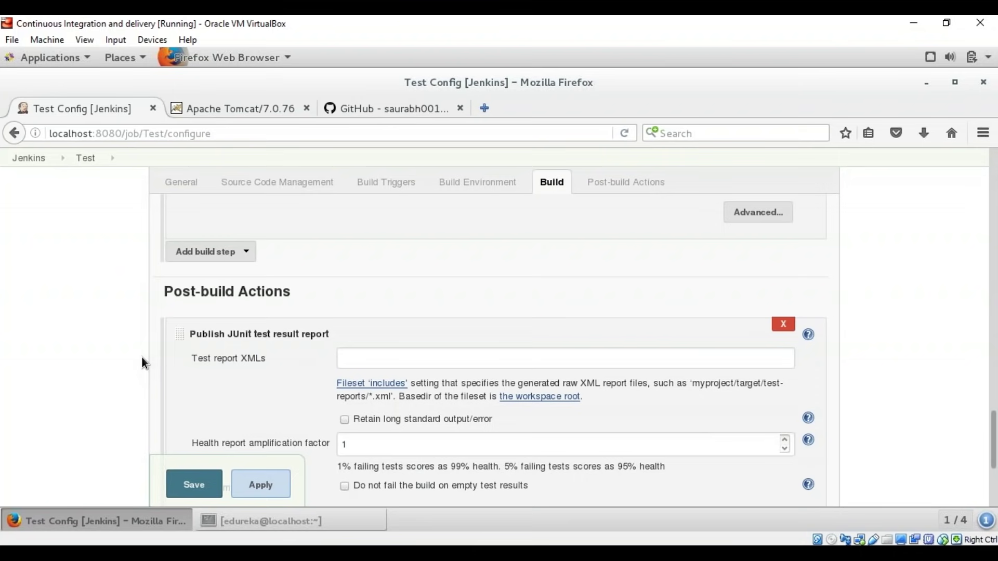
{"action": "left_click", "coordinate": [364, 361]}
{"action": "type", "text": "**/target/surefire"}
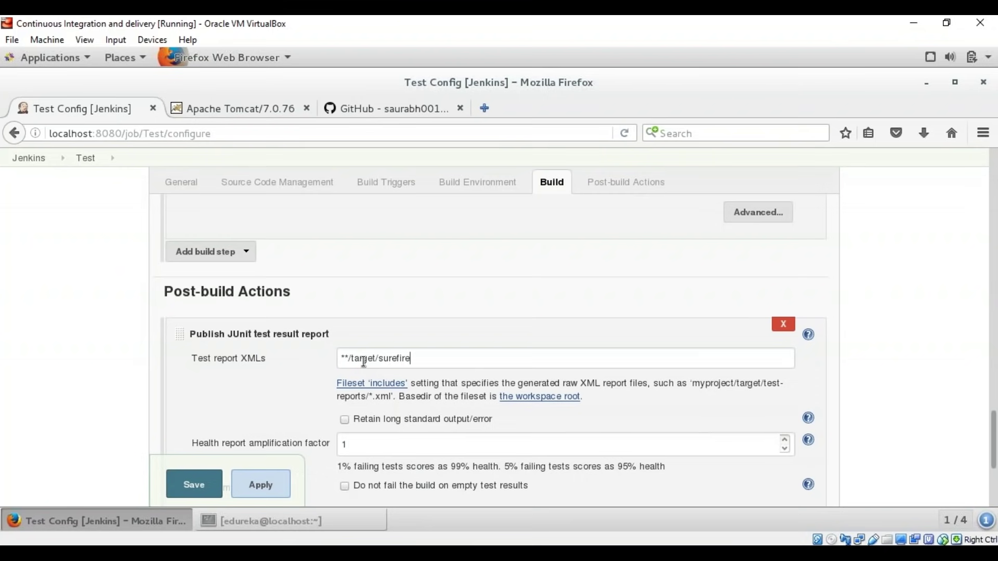
{"action": "type", "text": "-reports/*.xml"}
{"action": "scroll", "coordinate": [197, 484], "scroll_direction": "up", "scroll_amount": 2}
Step: Save the Test job, run build #1, and open build #1's console output
{"action": "left_click", "coordinate": [196, 484]}
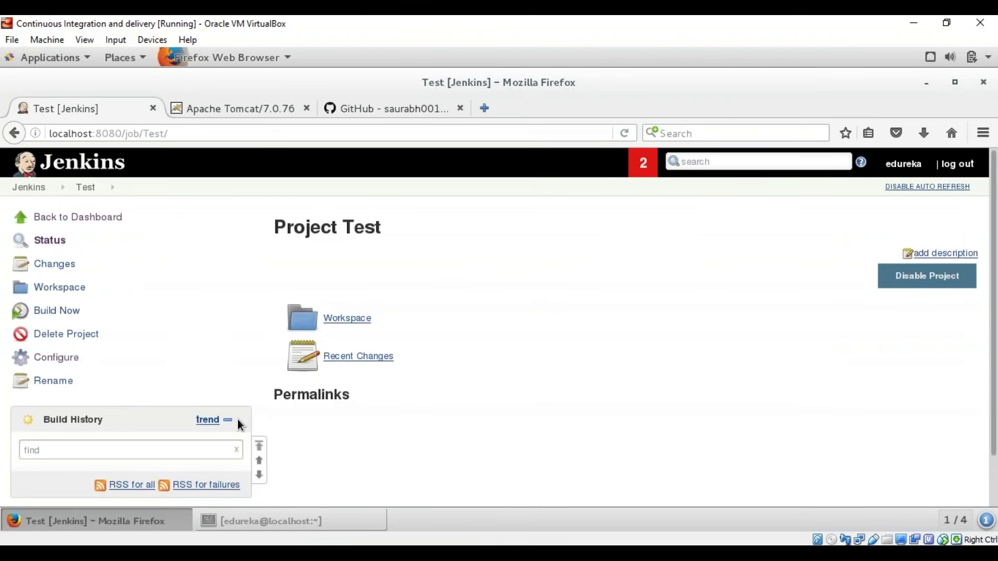
{"action": "left_click", "coordinate": [75, 312]}
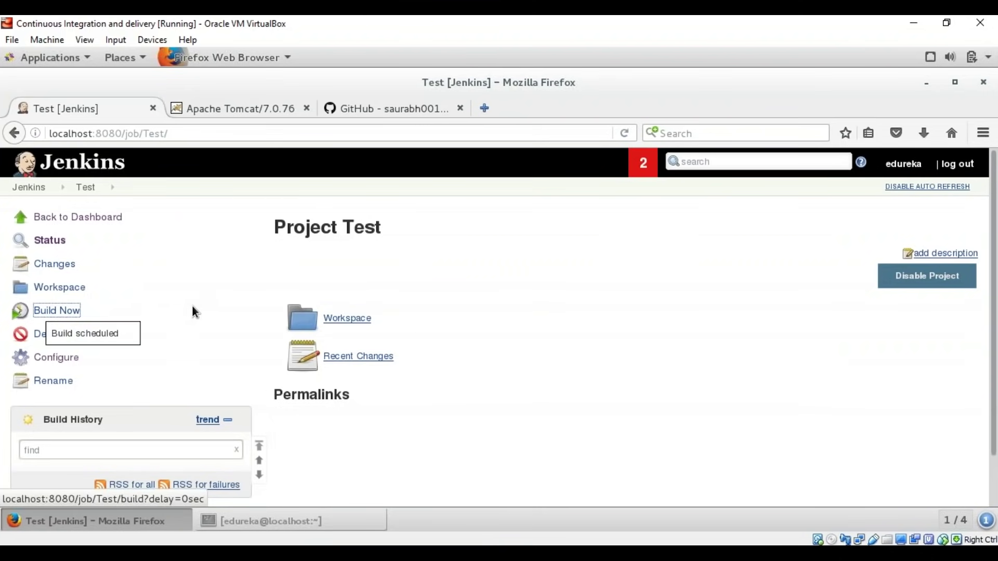
{"action": "scroll", "coordinate": [188, 317], "scroll_direction": "down", "scroll_amount": 2}
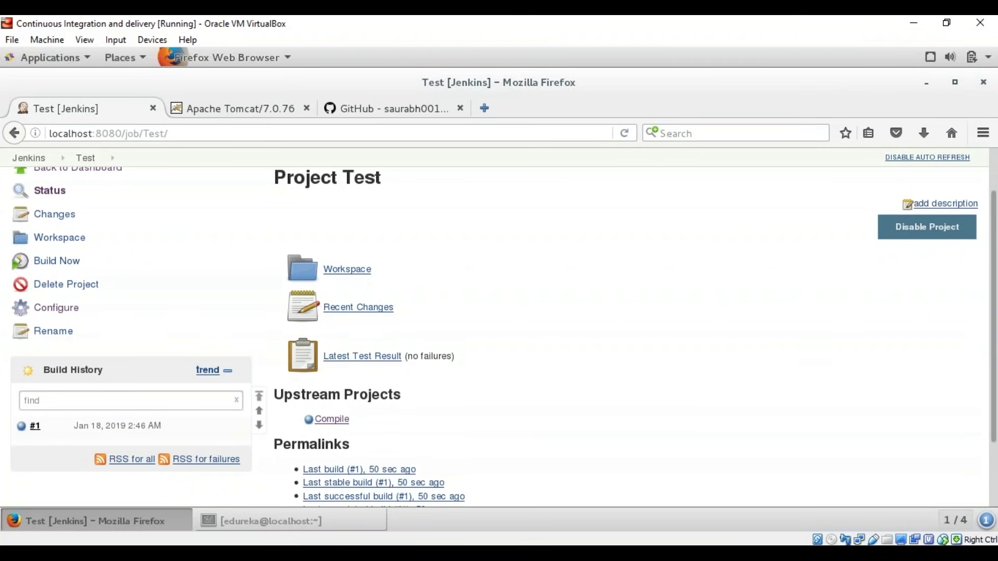
{"action": "left_click", "coordinate": [47, 427]}
{"action": "left_click", "coordinate": [62, 481]}
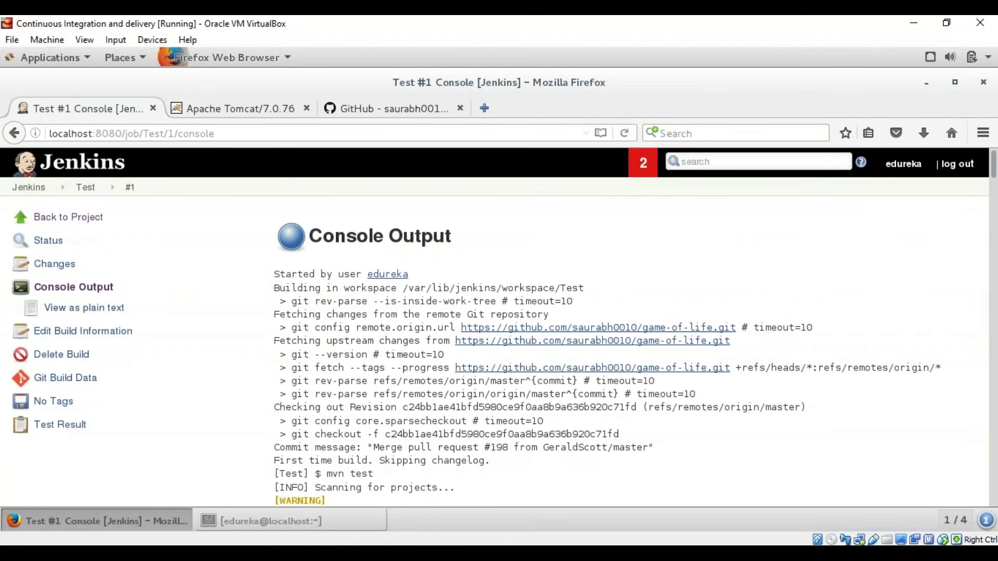
{"action": "scroll", "coordinate": [453, 374], "scroll_direction": "down", "scroll_amount": 5}
{"action": "scroll", "coordinate": [447, 379], "scroll_direction": "down", "scroll_amount": 10}
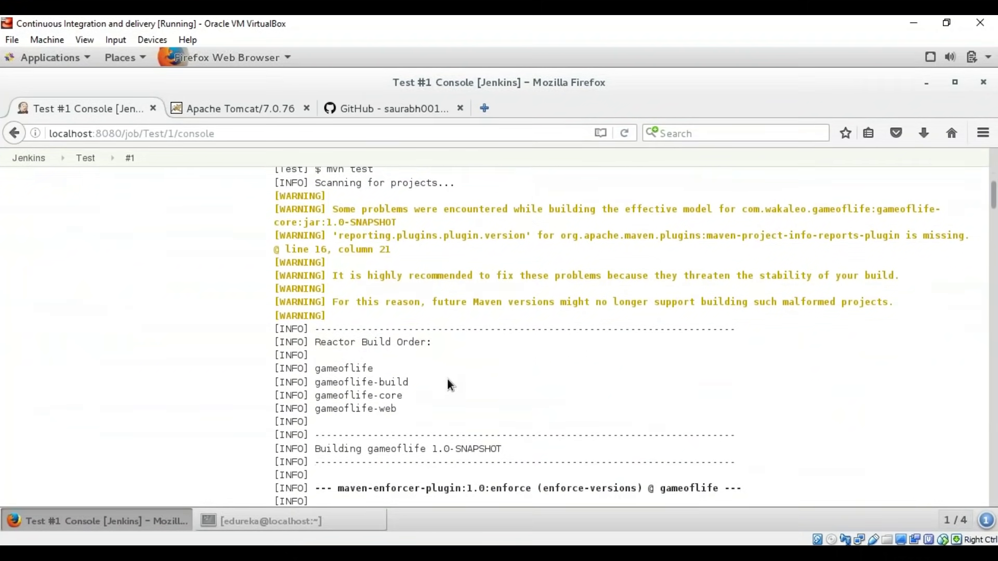
{"action": "scroll", "coordinate": [416, 286], "scroll_direction": "down", "scroll_amount": 12}
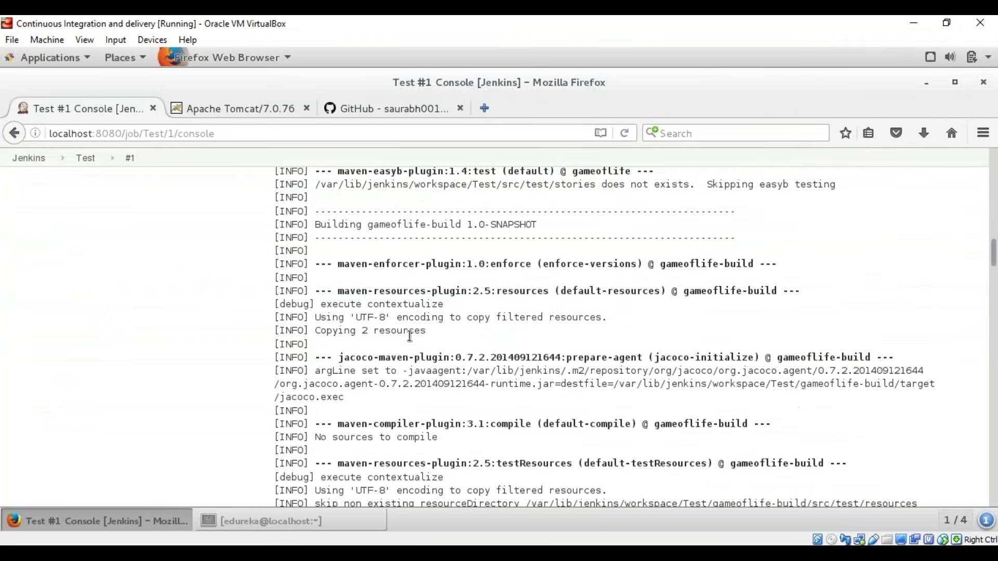
{"action": "scroll", "coordinate": [426, 322], "scroll_direction": "down", "scroll_amount": 10}
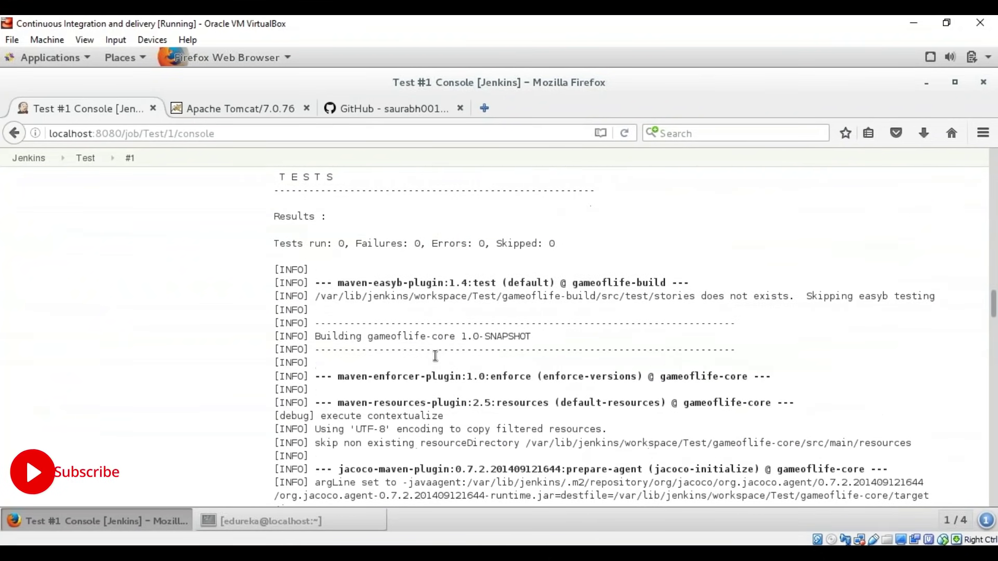
{"action": "scroll", "coordinate": [632, 336], "scroll_direction": "down", "scroll_amount": 8}
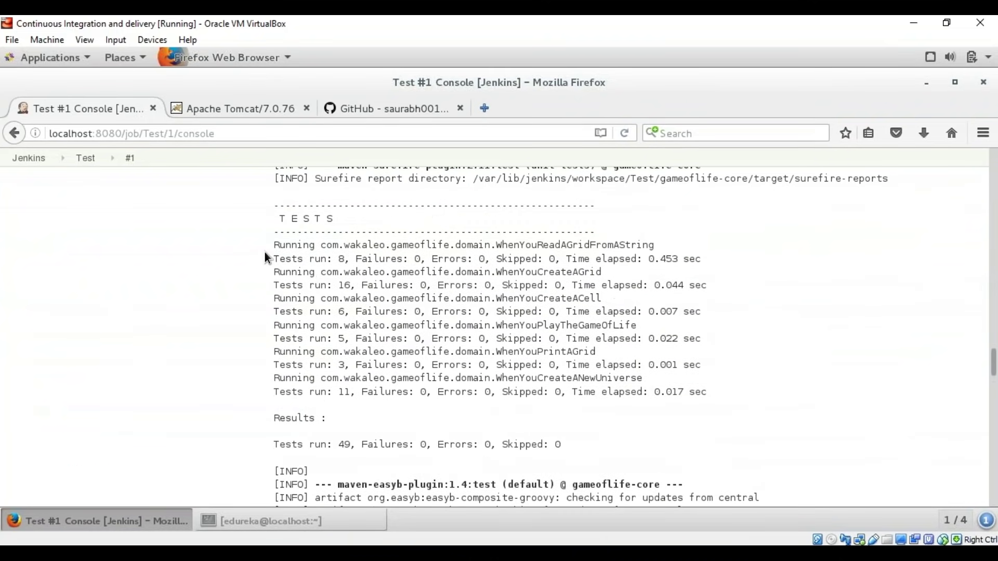
{"action": "left_click_drag", "start_coordinate": [285, 245], "coordinate": [385, 260]}
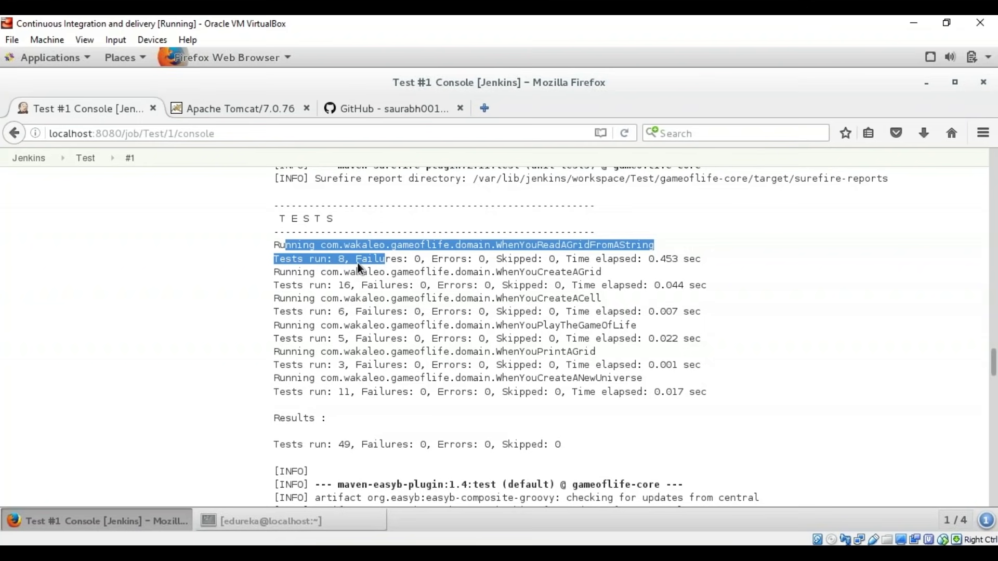
{"action": "scroll", "coordinate": [375, 330], "scroll_direction": "down", "scroll_amount": 2}
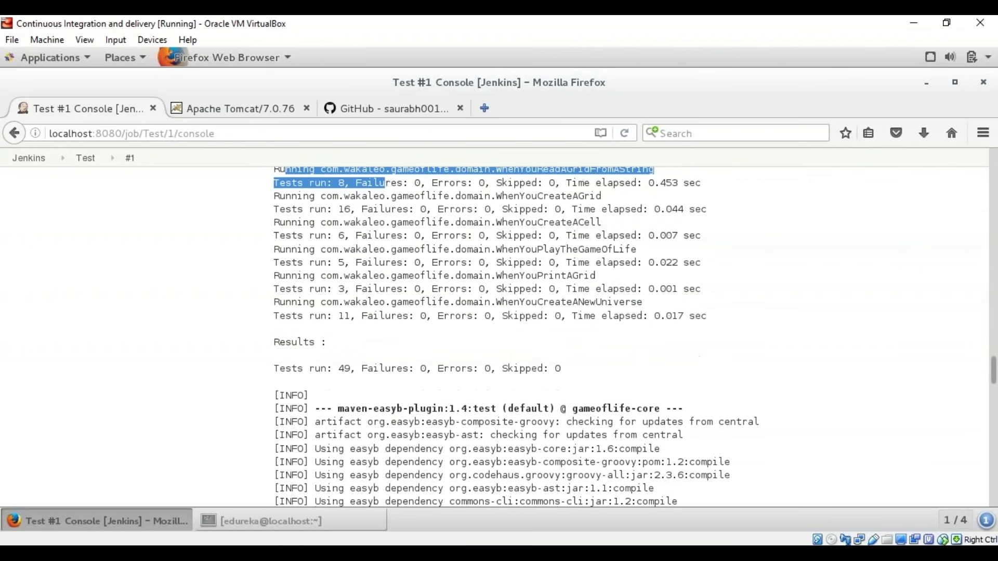
{"action": "scroll", "coordinate": [379, 327], "scroll_direction": "down", "scroll_amount": 2}
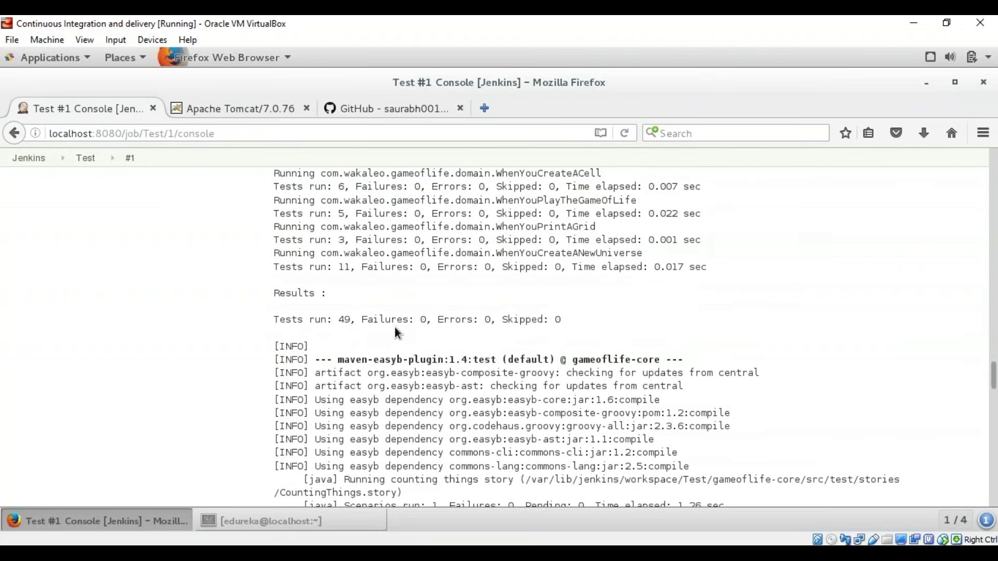
{"action": "scroll", "coordinate": [395, 326], "scroll_direction": "down", "scroll_amount": 15}
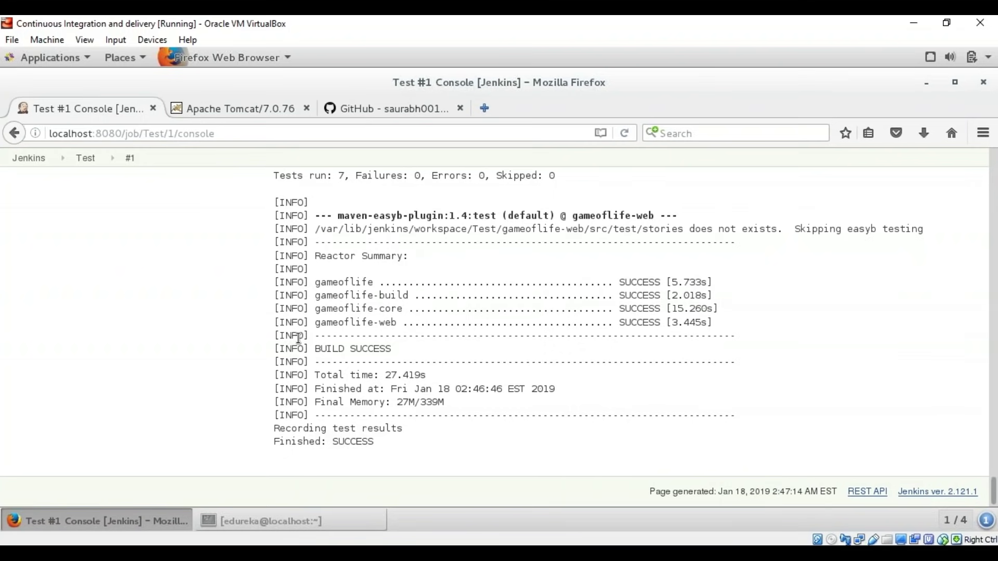
{"action": "scroll", "coordinate": [298, 338], "scroll_direction": "up", "scroll_amount": 5}
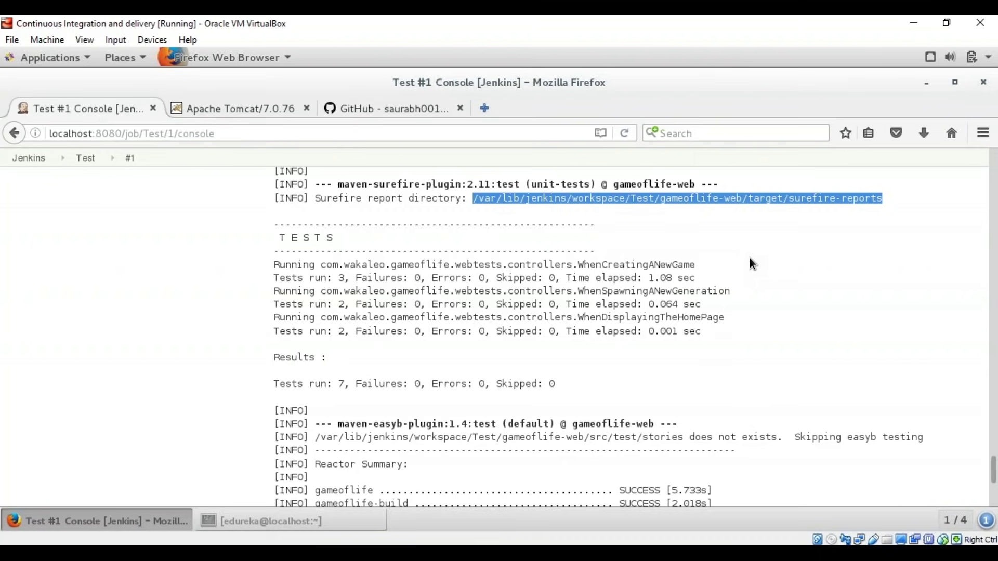
Step: In Terminal, cd into gameoflife-web's surefire-reports folder, list its six reports, then minimize Terminal
{"action": "key", "text": "alt+Tab"}
{"action": "type", "text": "cd"}
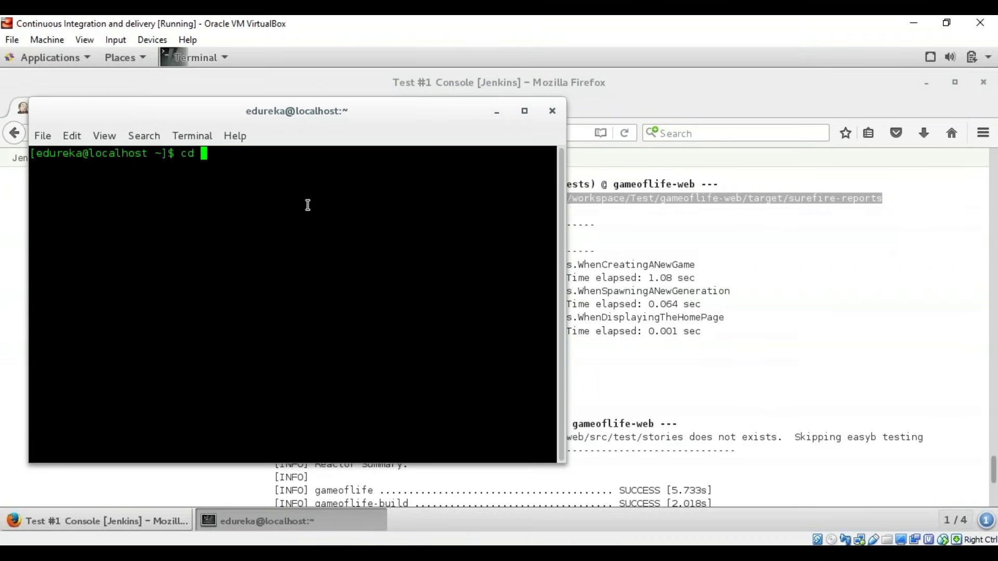
{"action": "middle_click", "coordinate": [307, 205]}
{"action": "key", "text": "Return"}
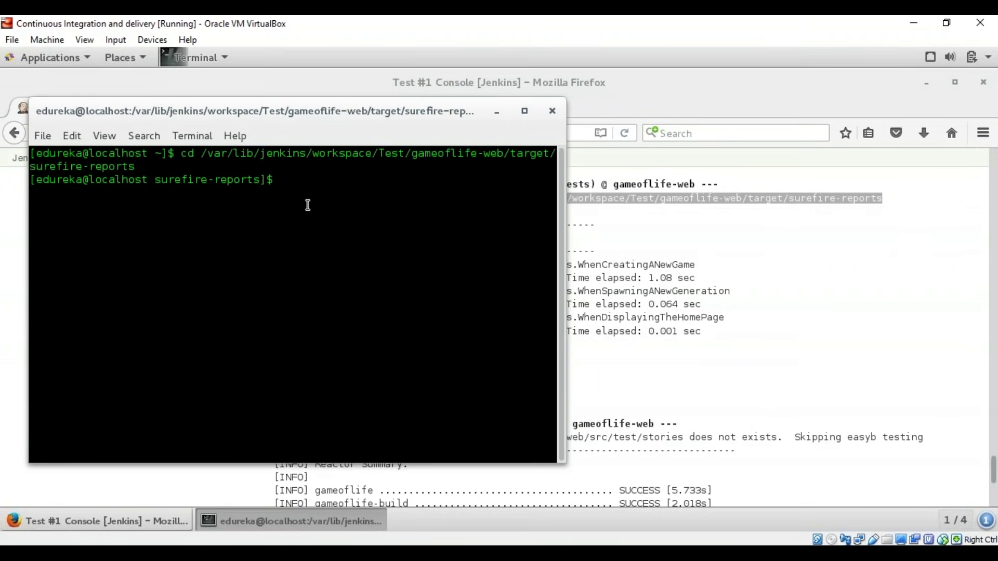
{"action": "type", "text": "ls"}
{"action": "key", "text": "Return"}
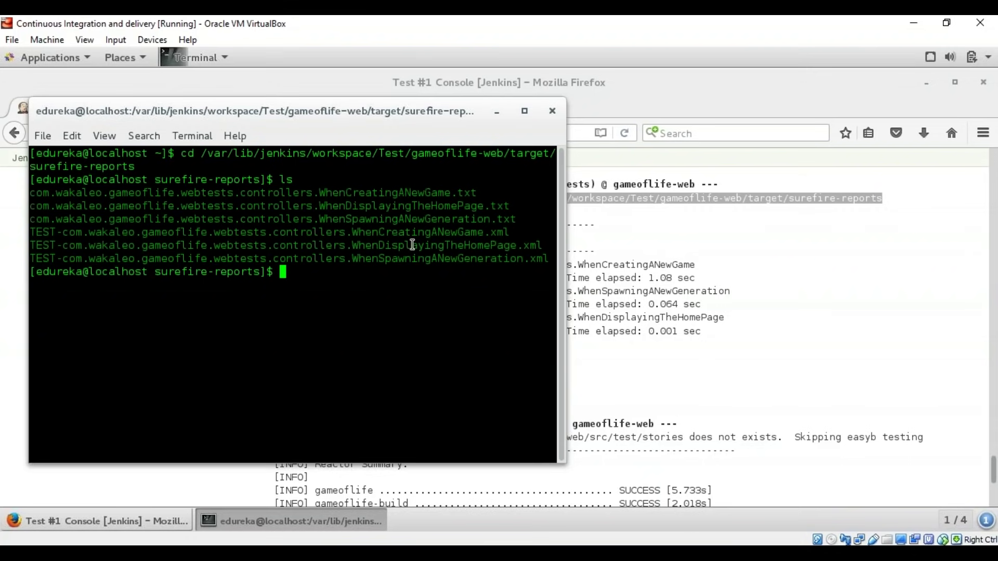
{"action": "scroll", "coordinate": [113, 367], "scroll_direction": "down", "scroll_amount": 1}
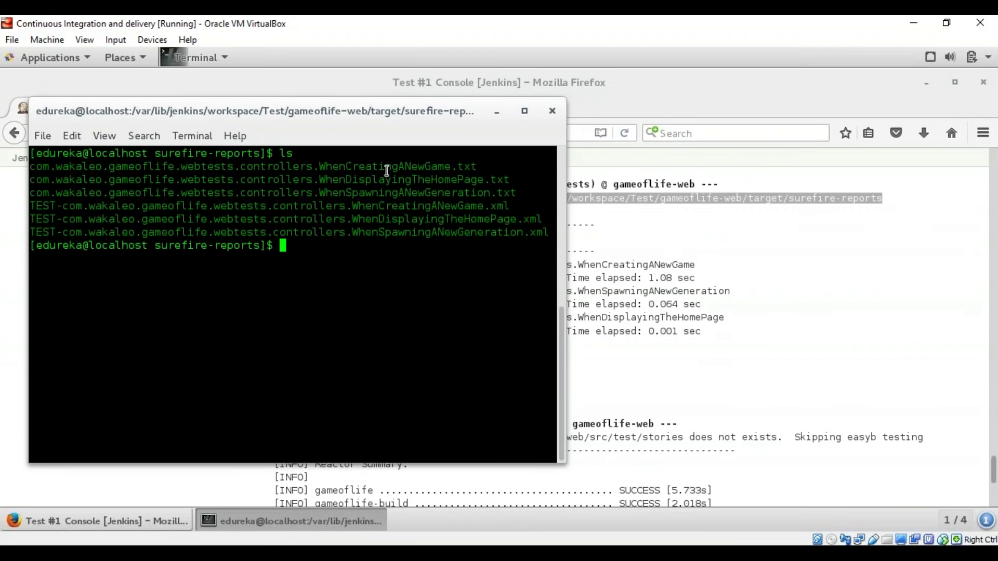
{"action": "left_click", "coordinate": [497, 113]}
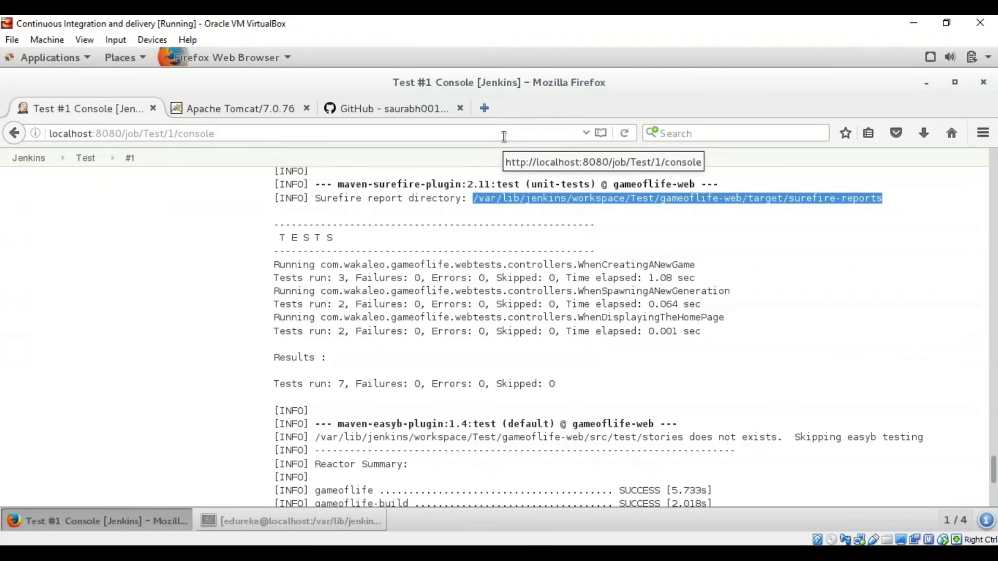
Step: Create a new freestyle project named Deploy from the Jenkins dashboard
{"action": "left_click", "coordinate": [30, 158]}
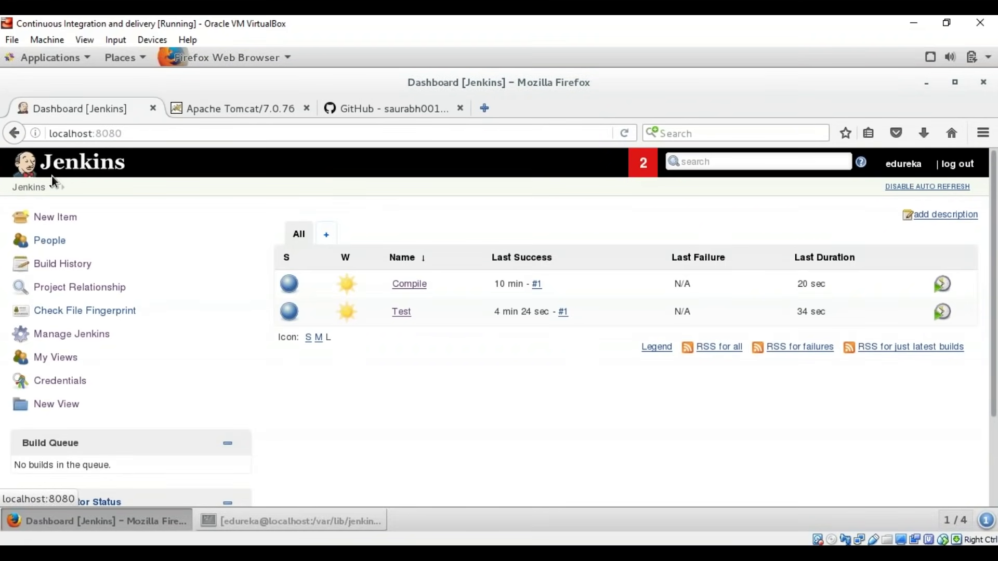
{"action": "left_click", "coordinate": [50, 217]}
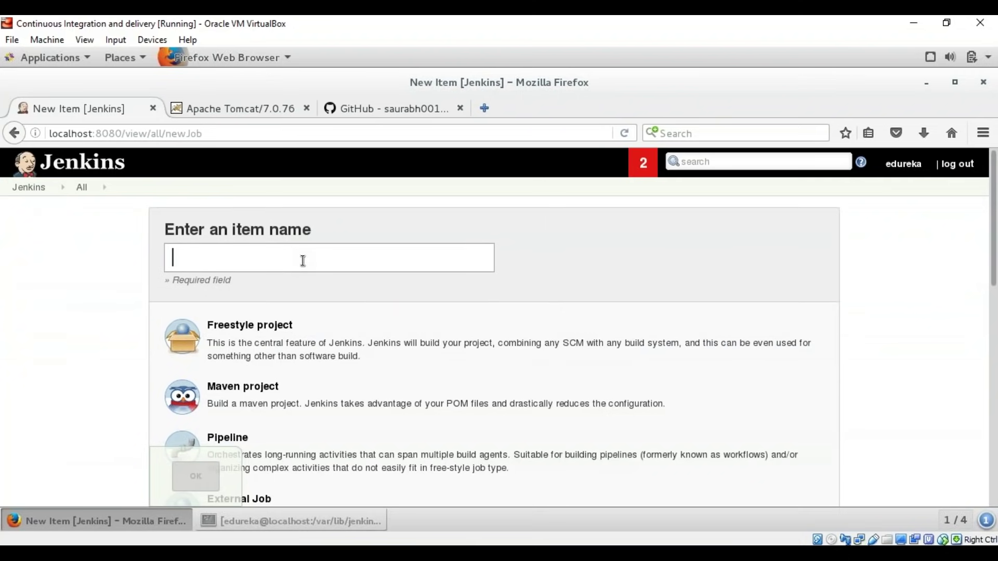
{"action": "type", "text": "Dep"}
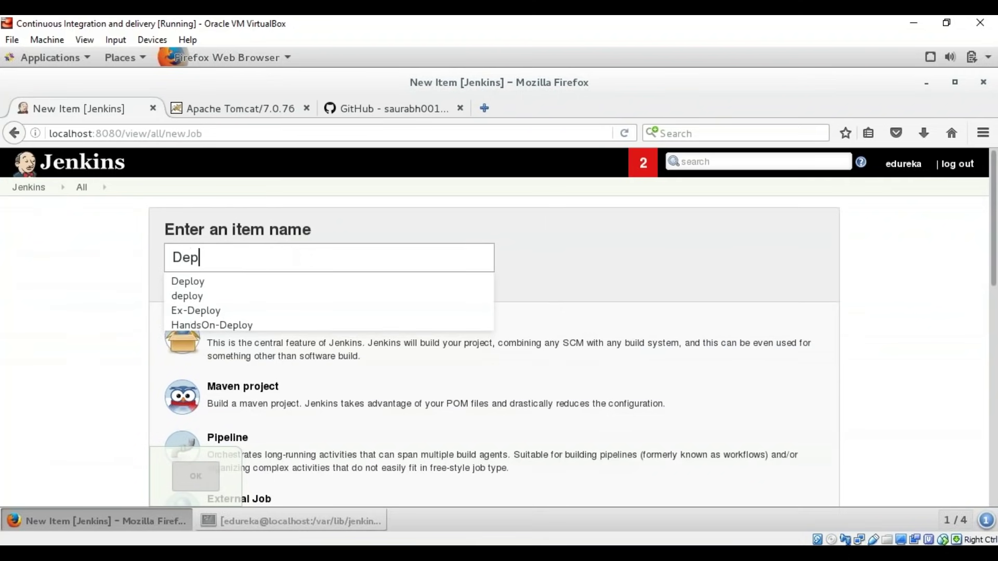
{"action": "type", "text": "loy"}
{"action": "left_click", "coordinate": [360, 336]}
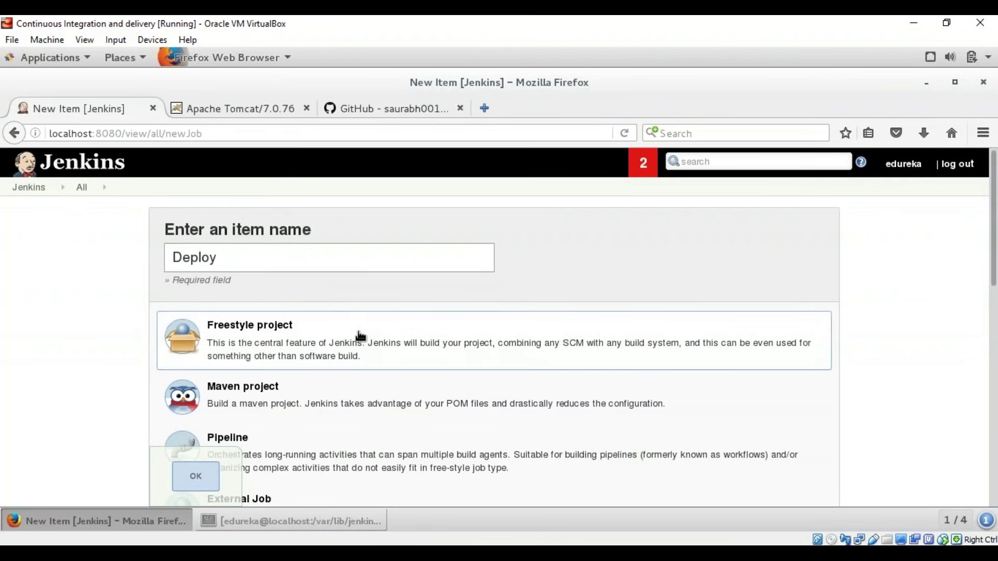
{"action": "left_click", "coordinate": [219, 479]}
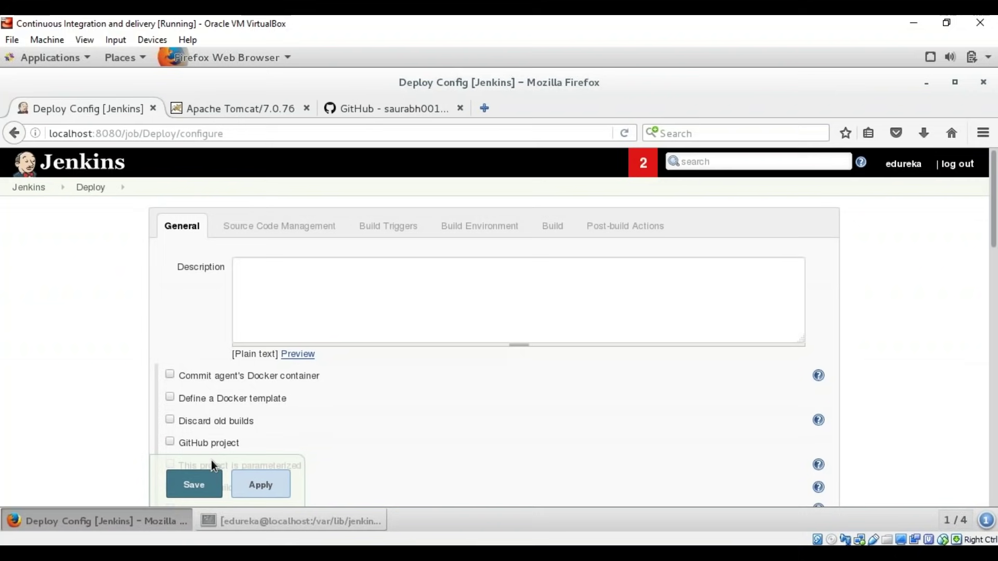
Step: Set Deploy's source code management to Git with the game-of-life GitHub clone URL
{"action": "left_click", "coordinate": [300, 231]}
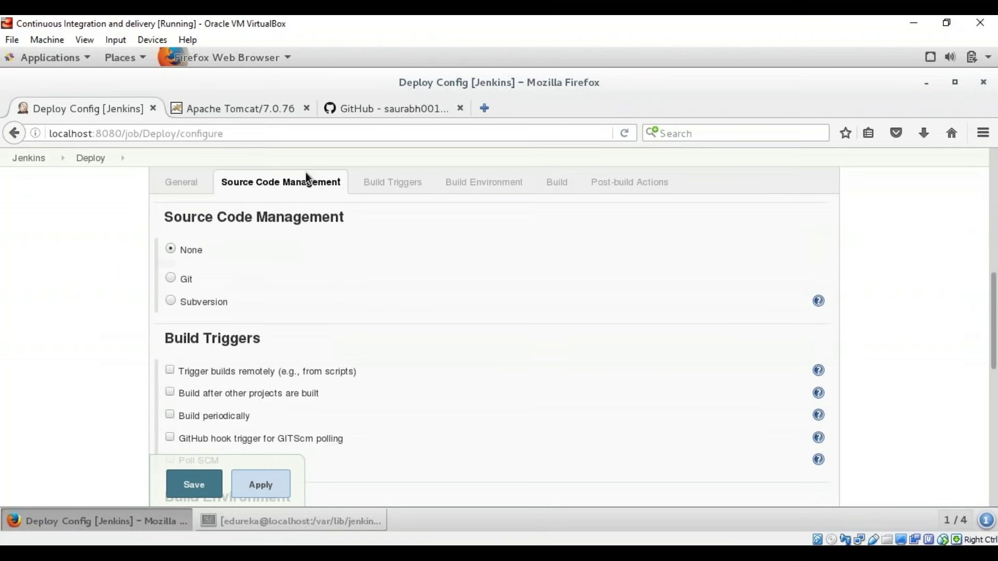
{"action": "left_click", "coordinate": [173, 277]}
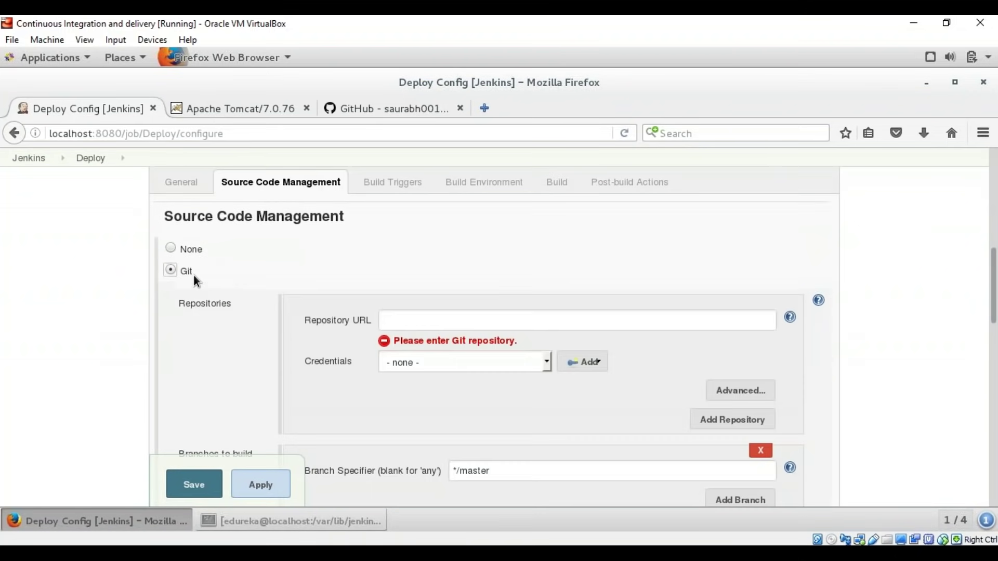
{"action": "left_click", "coordinate": [388, 108]}
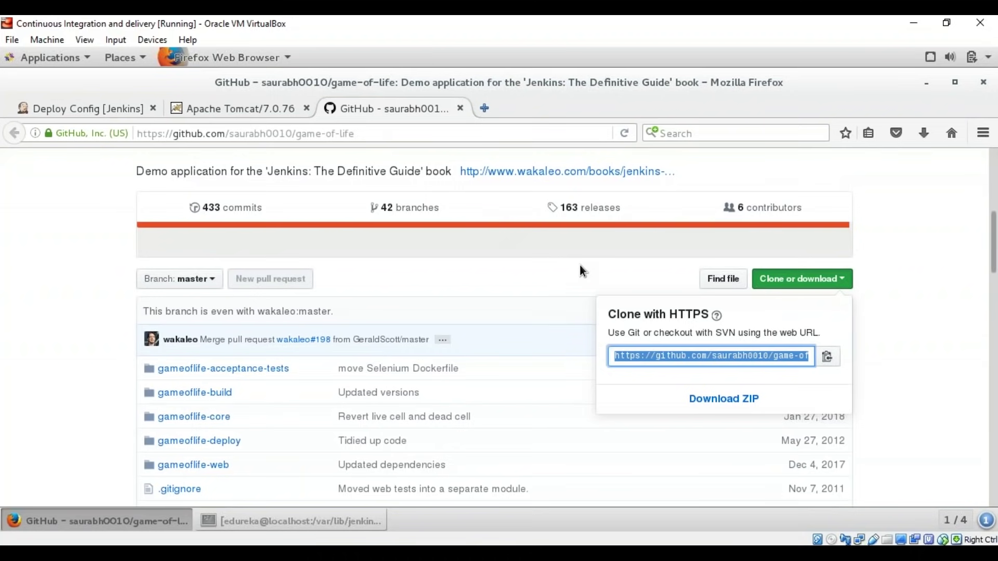
{"action": "left_click", "coordinate": [64, 107]}
{"action": "left_click", "coordinate": [426, 321]}
{"action": "type", "text": "https://github.com/saurabh0010/game-of-life.git"}
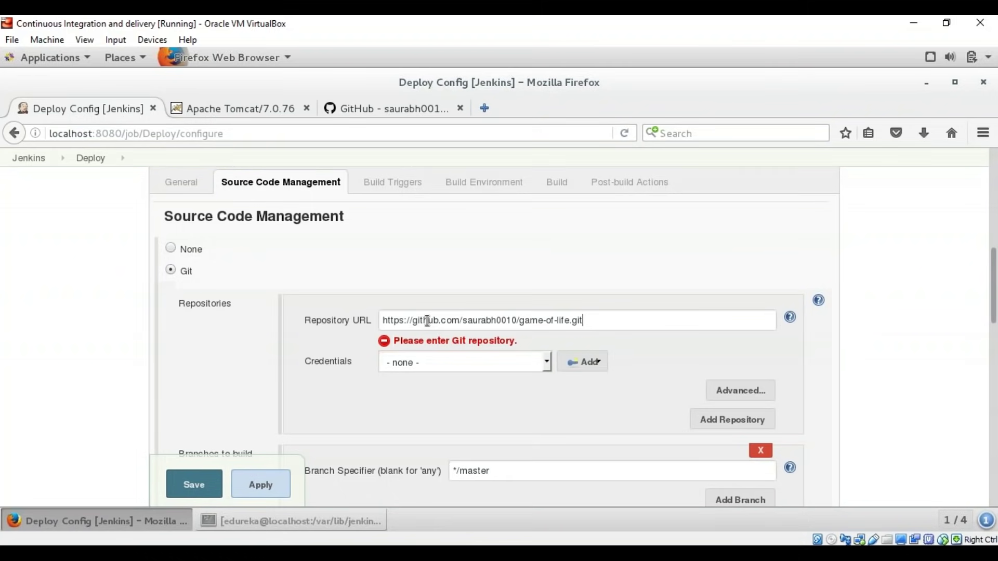
Step: Trigger Deploy to build after the Test project finishes
{"action": "left_click", "coordinate": [388, 181]}
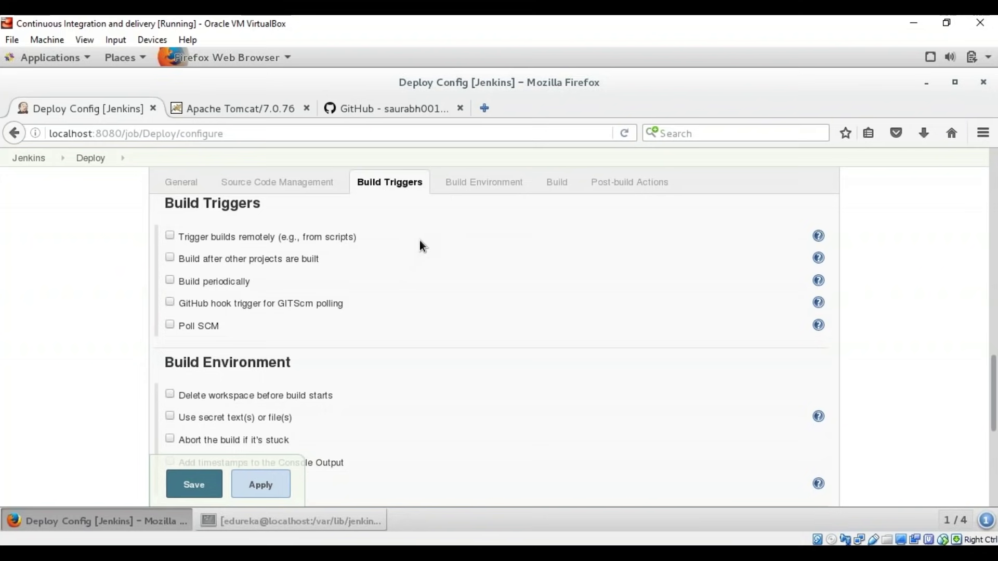
{"action": "left_click", "coordinate": [170, 258]}
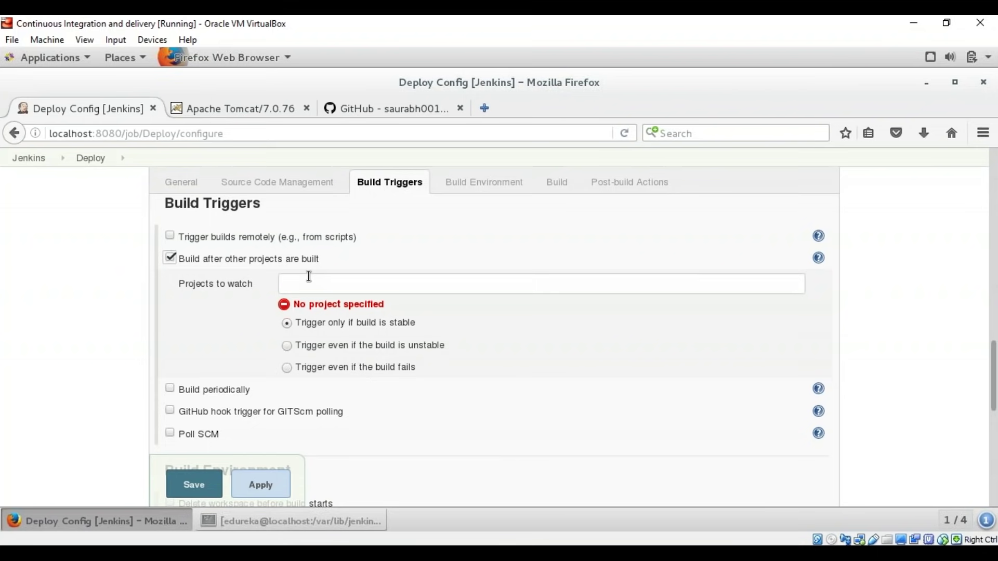
{"action": "left_click", "coordinate": [312, 282]}
{"action": "type", "text": "Test,"}
{"action": "left_click", "coordinate": [556, 181]}
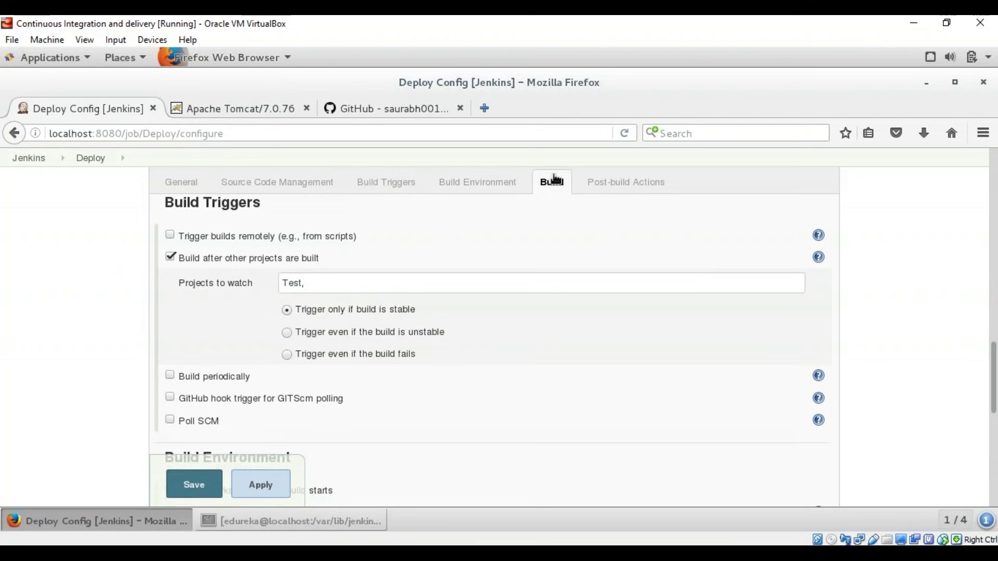
{"action": "left_click", "coordinate": [241, 271]}
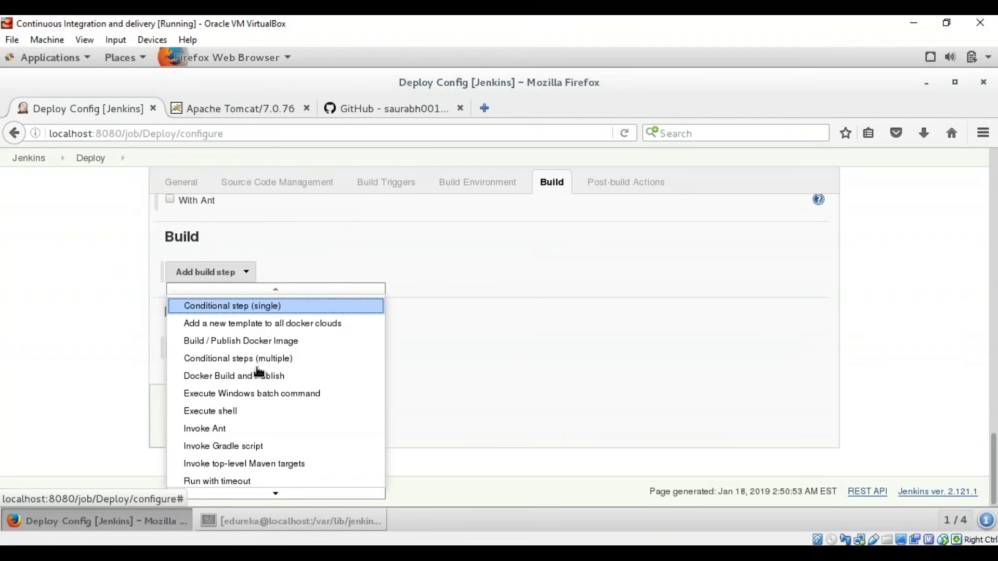
Step: Add an Execute shell build step that runs 'mvn package' to the Deploy job
{"action": "left_click", "coordinate": [258, 413]}
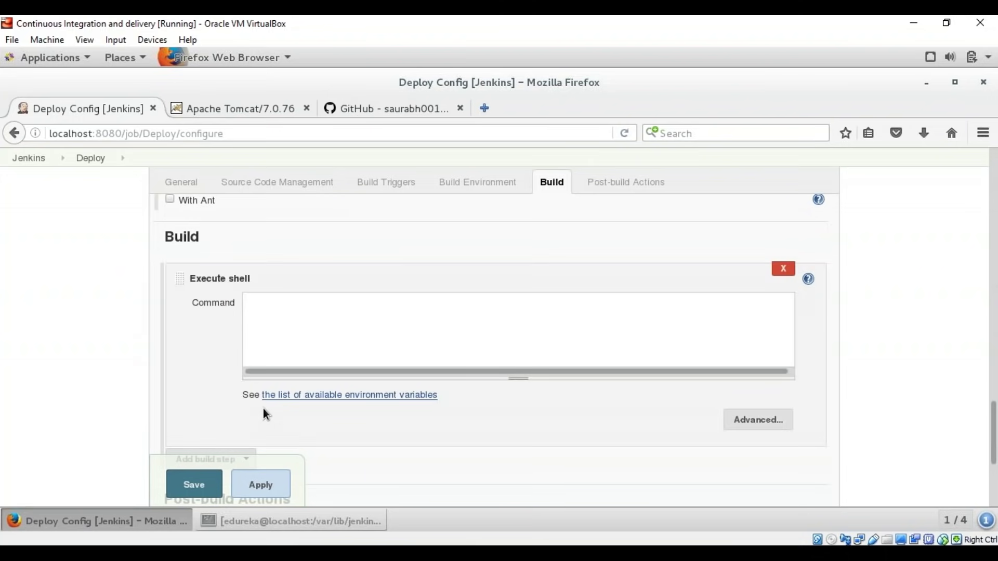
{"action": "type", "text": "mv"}
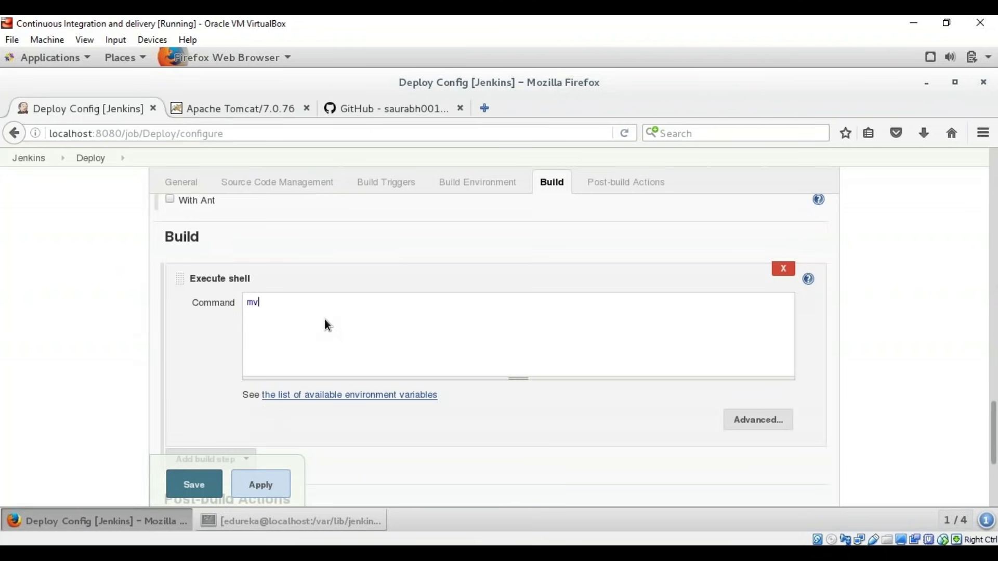
{"action": "type", "text": "n package"}
{"action": "left_click", "coordinate": [614, 183]}
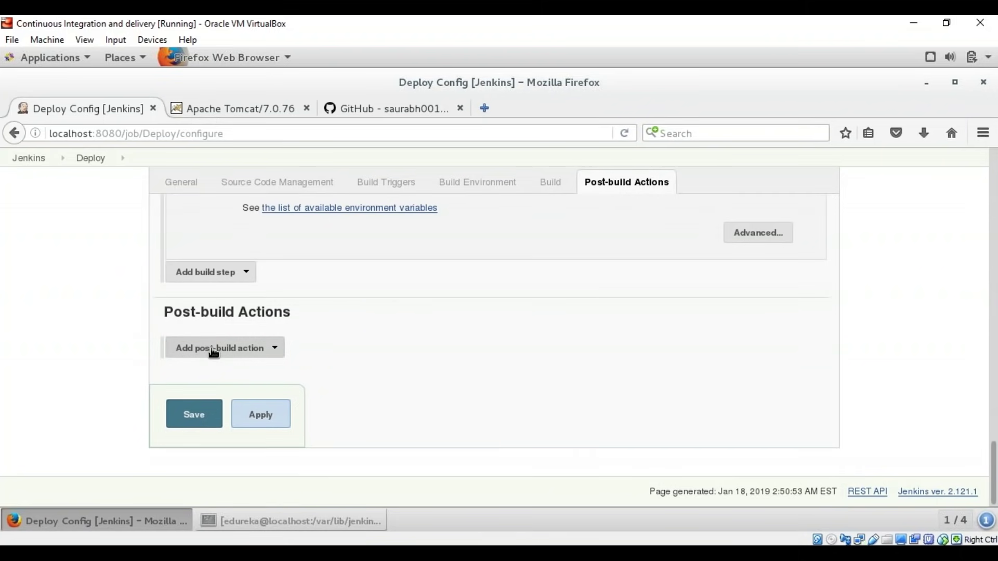
Step: Add a Deploy war/ear to a container action with WAR files **/*.war and context path /demo
{"action": "left_click", "coordinate": [218, 353]}
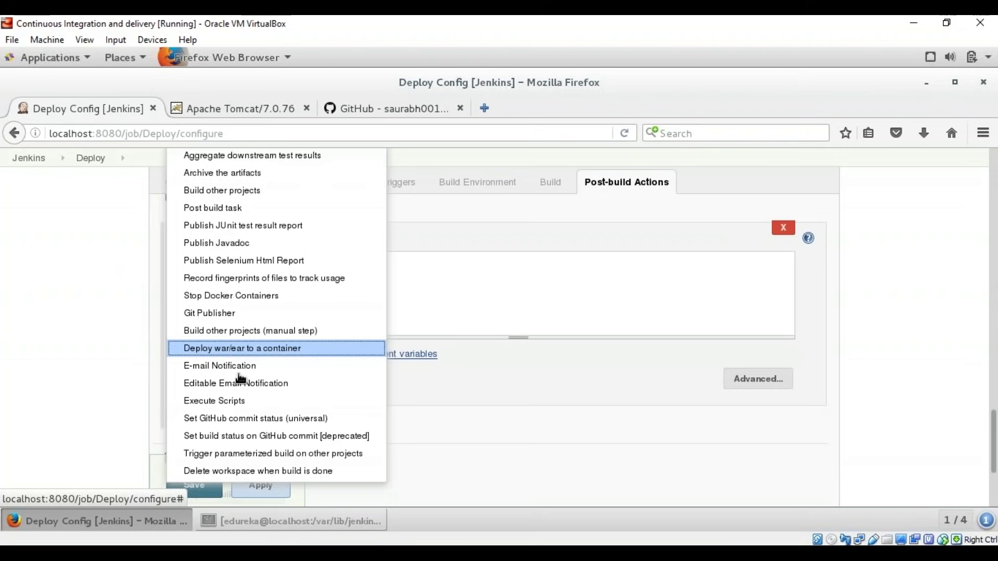
{"action": "left_click", "coordinate": [274, 354]}
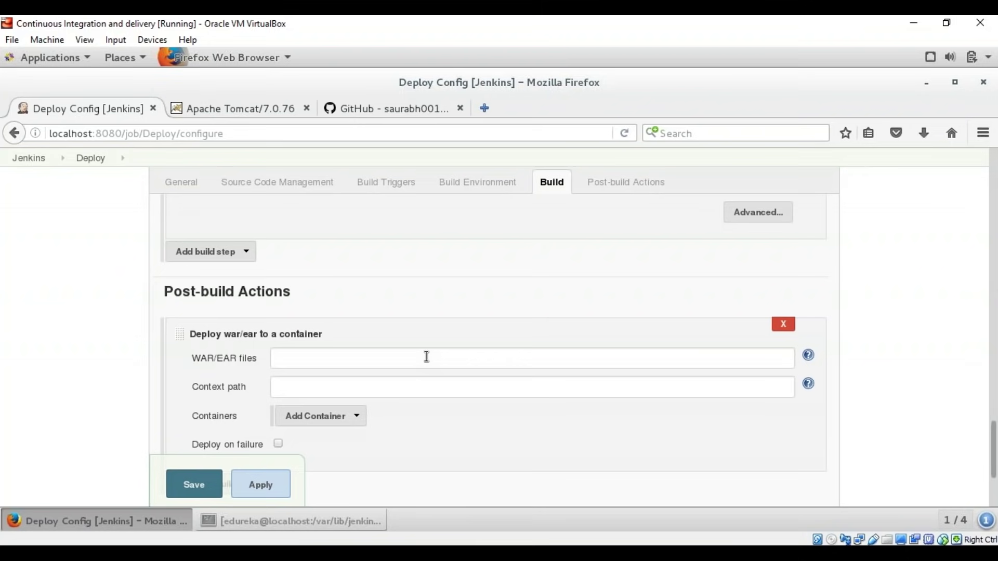
{"action": "scroll", "coordinate": [427, 359], "scroll_direction": "up", "scroll_amount": 2}
{"action": "left_click", "coordinate": [352, 400]}
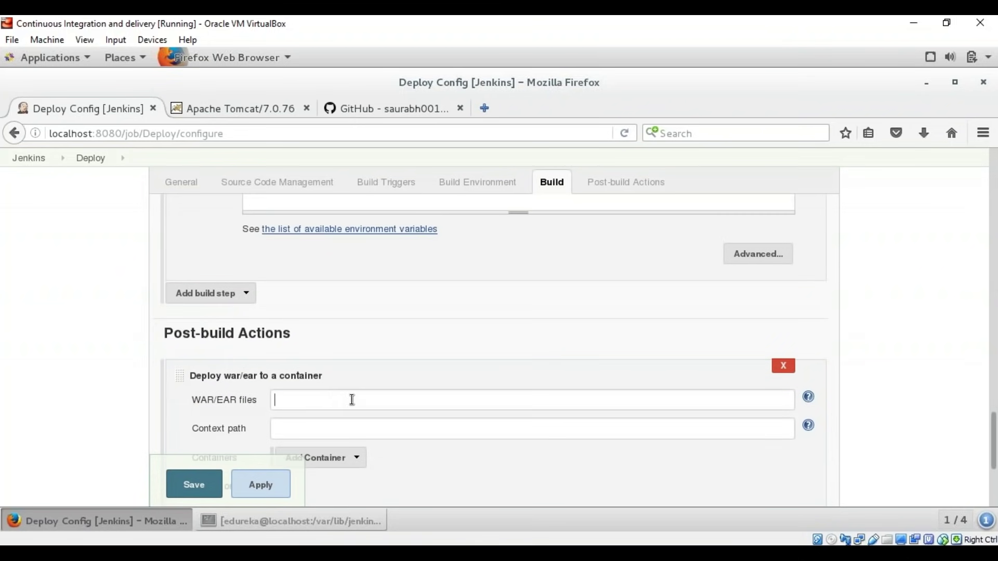
{"action": "type", "text": "**/*.war"}
{"action": "left_click", "coordinate": [351, 424]}
{"action": "type", "text": "/demo"}
Step: Add a Tomcat 7.x container as the deployment target
{"action": "scroll", "coordinate": [430, 360], "scroll_direction": "down", "scroll_amount": 2}
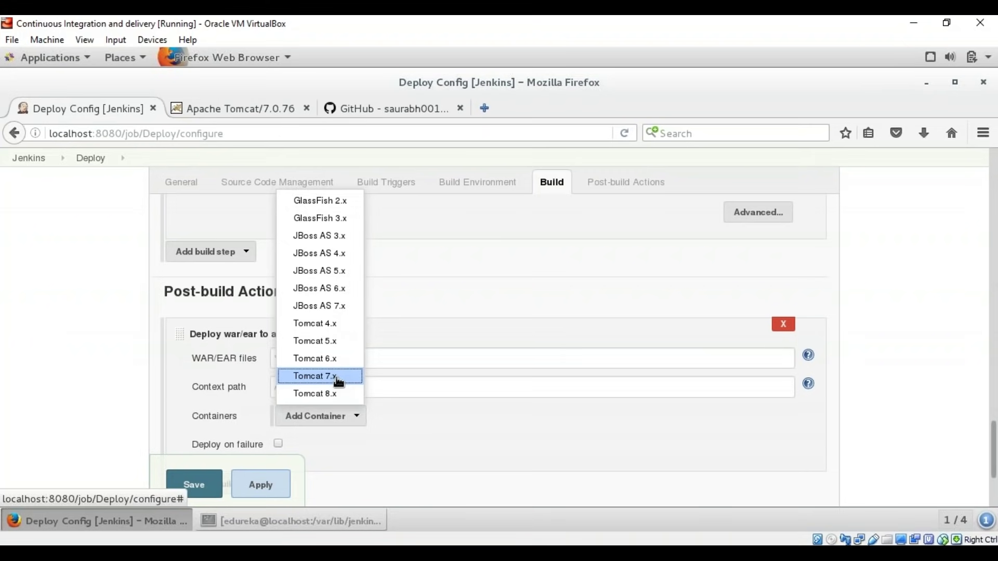
{"action": "left_click", "coordinate": [338, 382]}
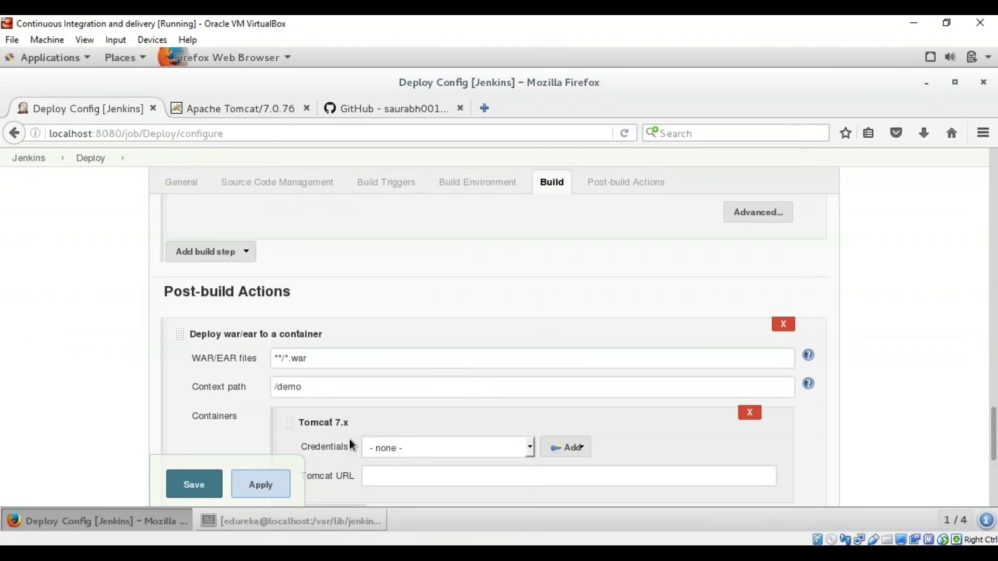
{"action": "left_click", "coordinate": [224, 110]}
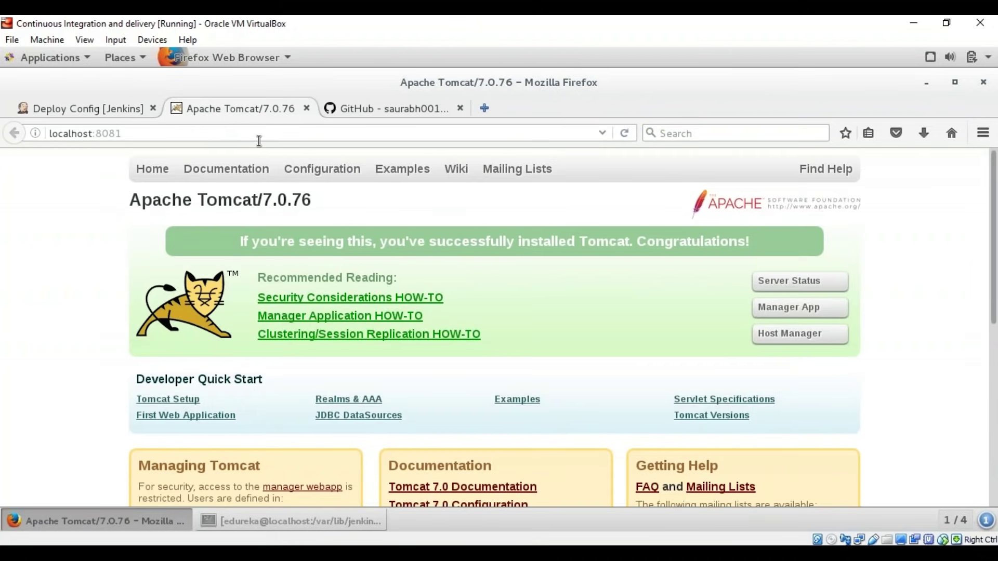
{"action": "left_click", "coordinate": [85, 110]}
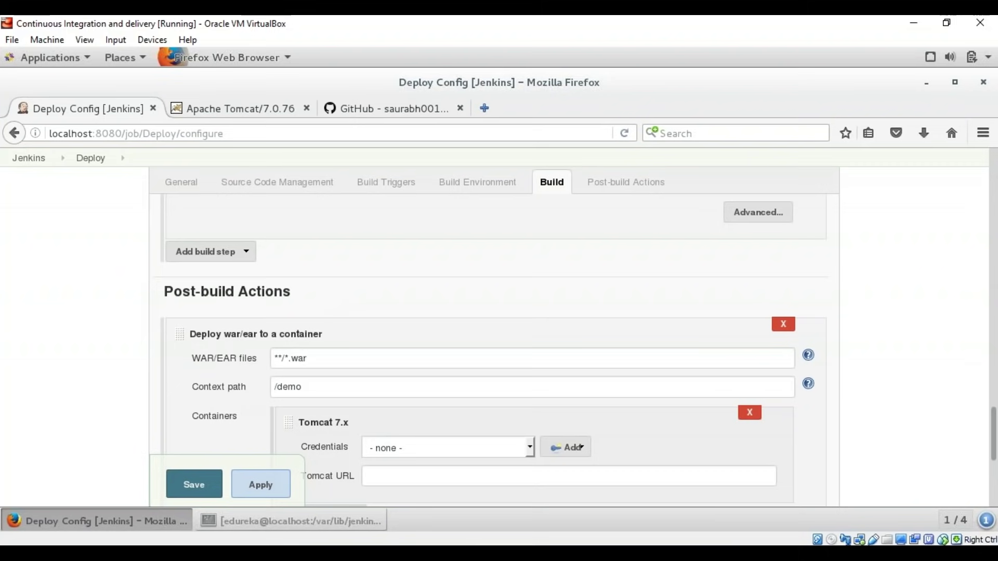
{"action": "scroll", "coordinate": [481, 303], "scroll_direction": "down", "scroll_amount": 5}
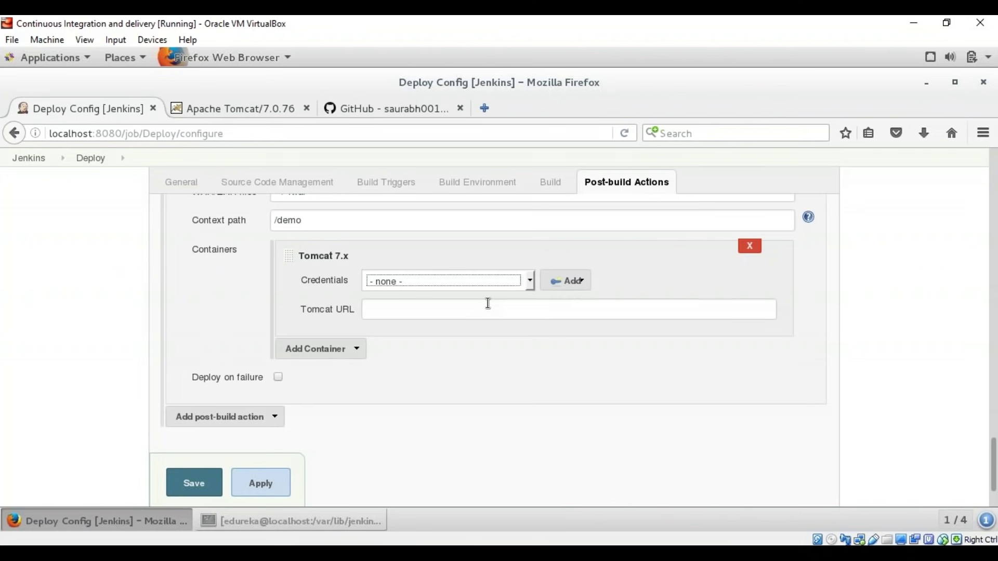
Step: Save the Deploy job, then browse to Credentials > System > Global credentials (unrestricted)
{"action": "left_click", "coordinate": [201, 474]}
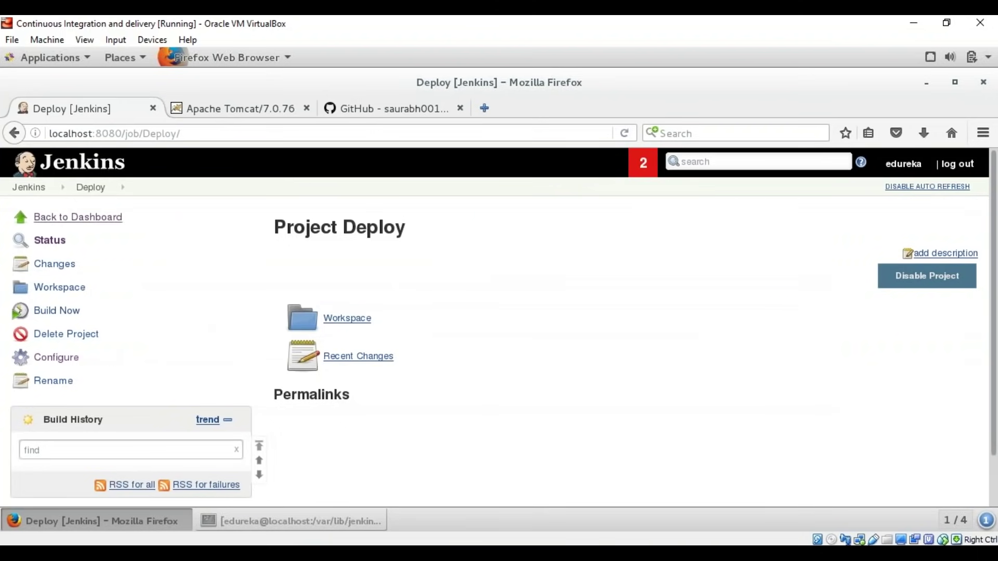
{"action": "left_click", "coordinate": [29, 188]}
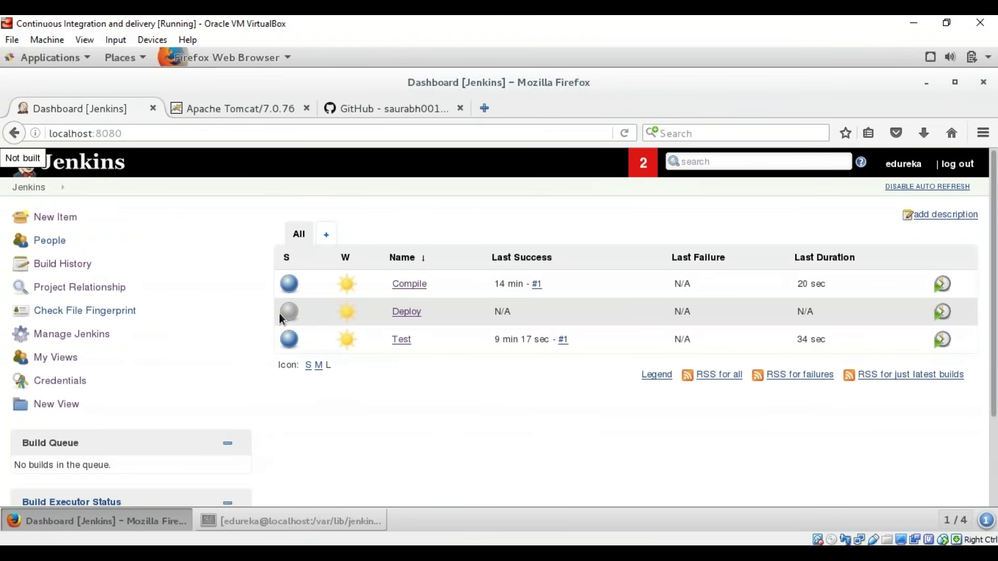
{"action": "left_click", "coordinate": [47, 381]}
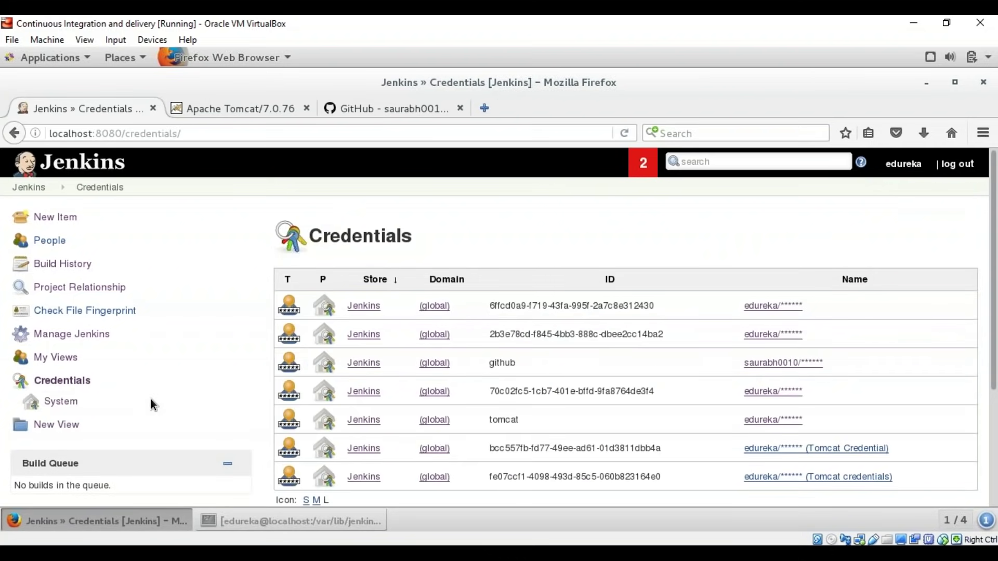
{"action": "scroll", "coordinate": [193, 299], "scroll_direction": "down", "scroll_amount": 3}
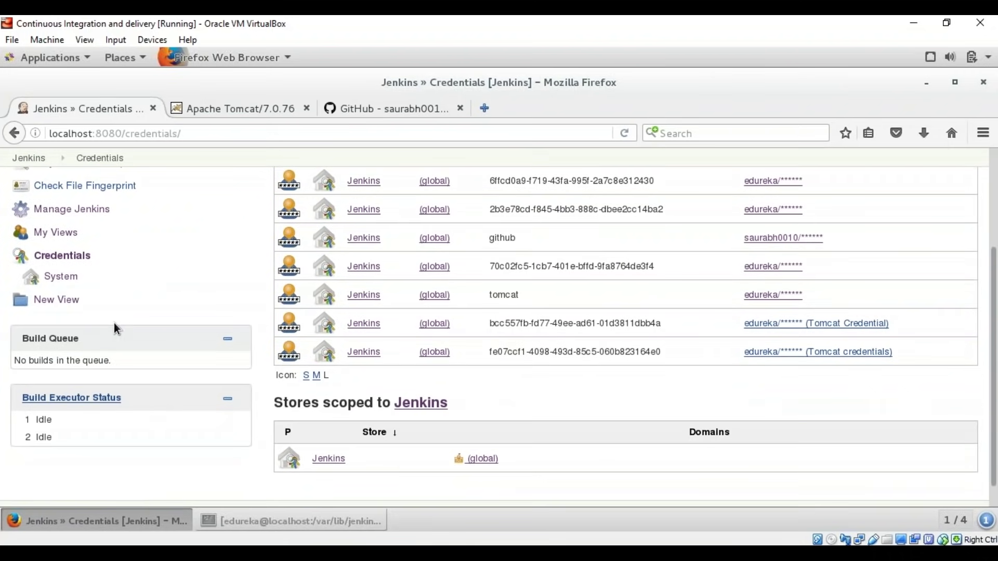
{"action": "left_click", "coordinate": [71, 280]}
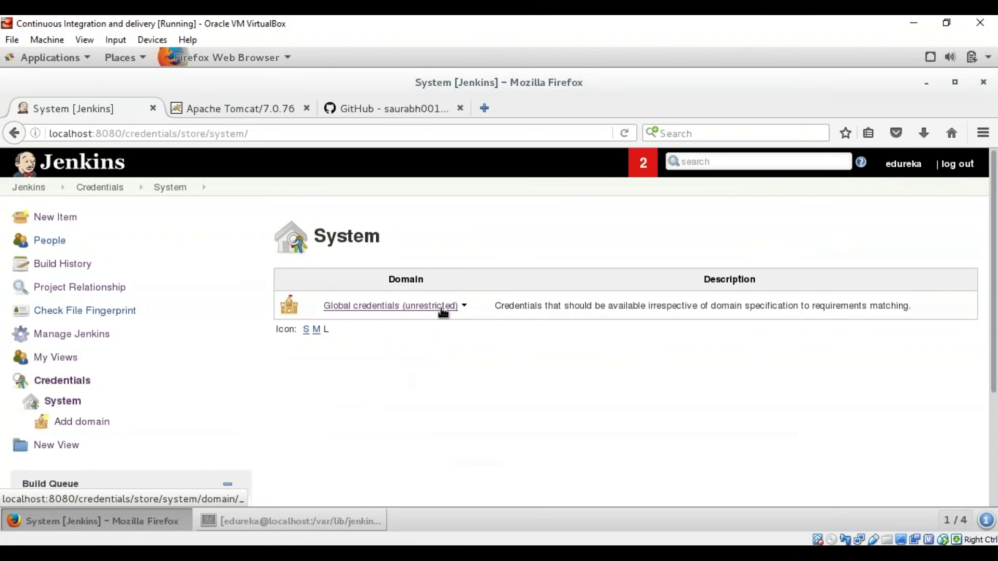
{"action": "left_click", "coordinate": [421, 308]}
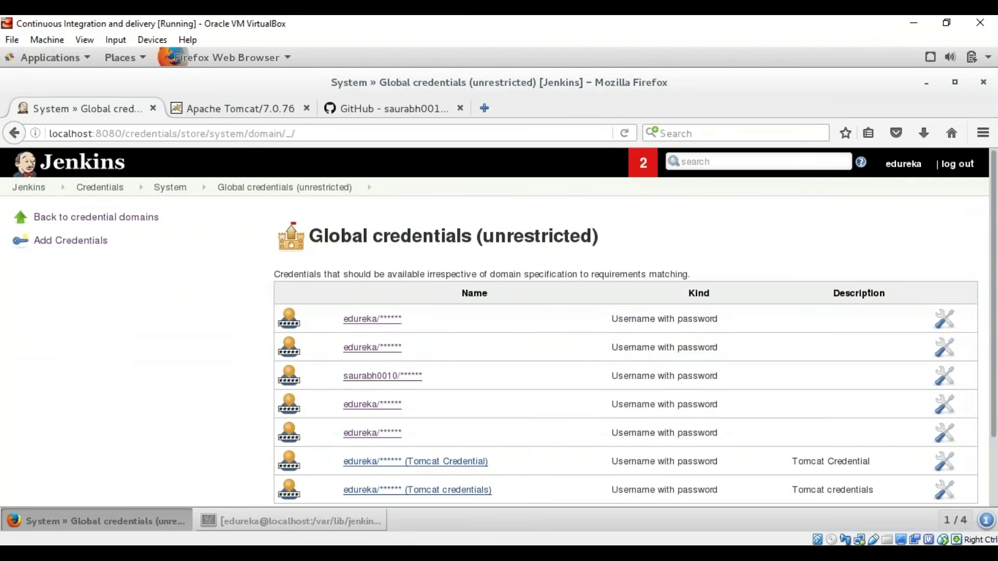
Step: Add a username-with-password credential with the password and description 'Hands-On Credentials', then return to the dashboard
{"action": "left_click", "coordinate": [46, 243]}
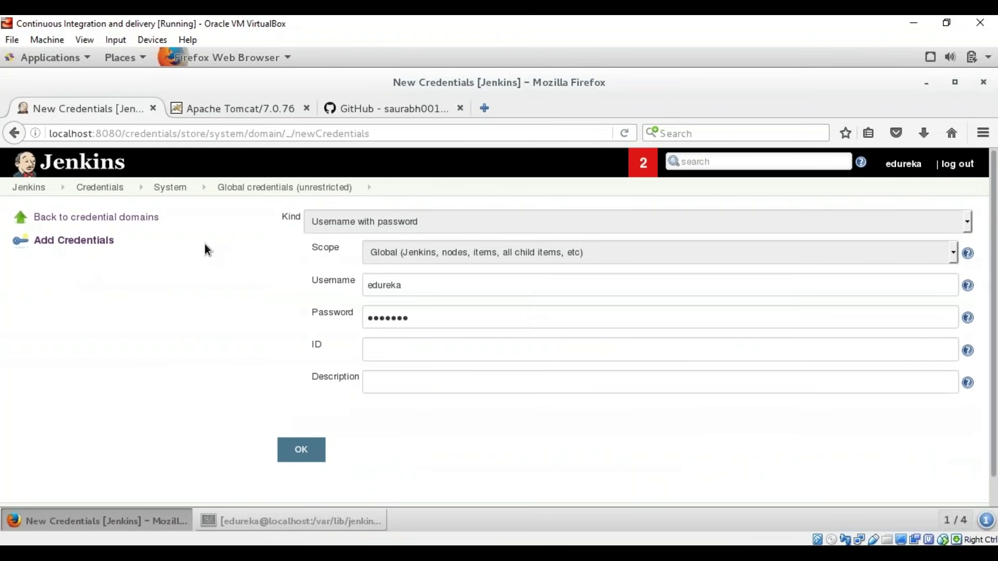
{"action": "left_click", "coordinate": [487, 276]}
{"action": "key", "text": "Tab"}
{"action": "type", "text": "admin123"}
{"action": "left_click", "coordinate": [431, 389]}
{"action": "type", "text": "Hands-On Credentials"}
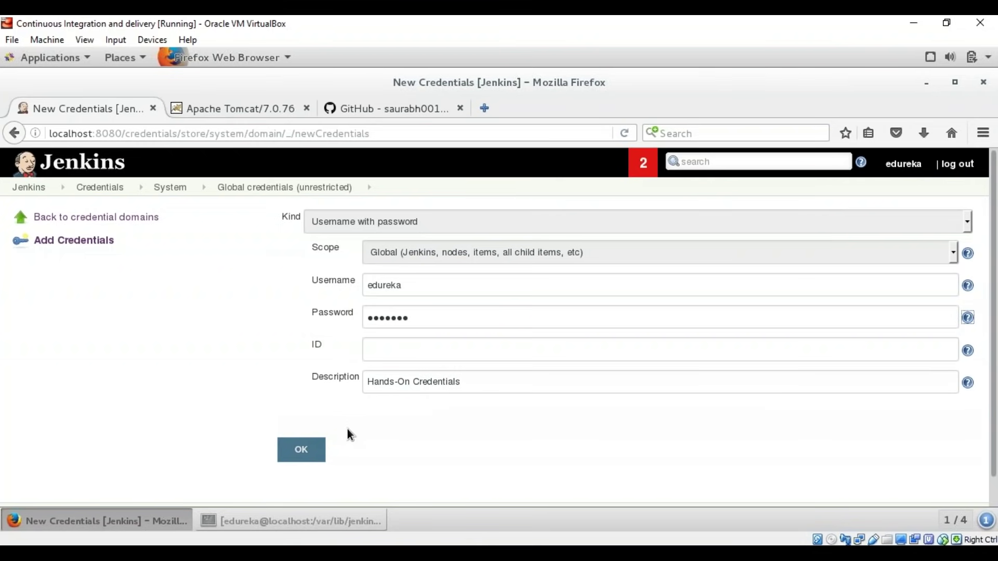
{"action": "left_click", "coordinate": [322, 448]}
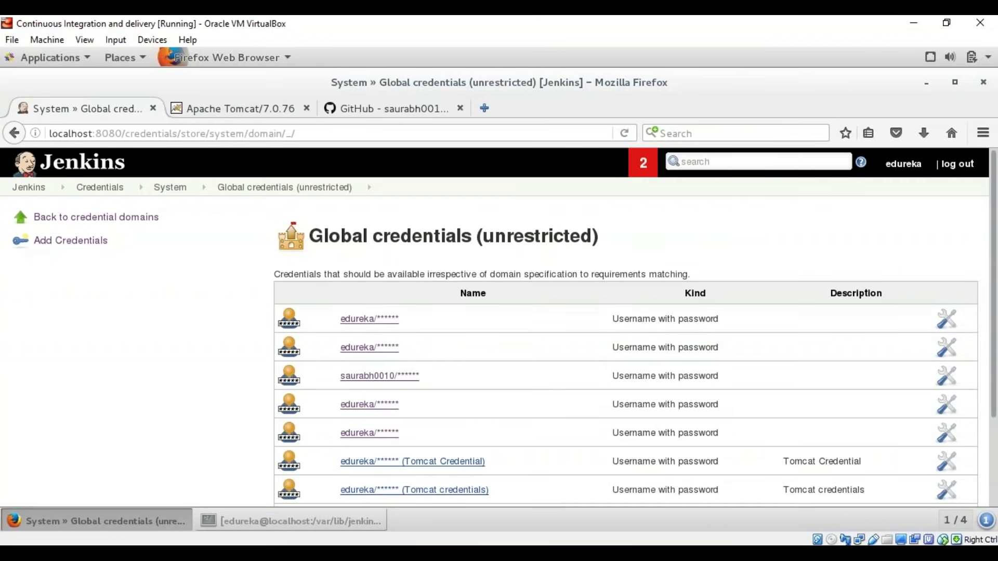
{"action": "scroll", "coordinate": [629, 448], "scroll_direction": "down", "scroll_amount": 3}
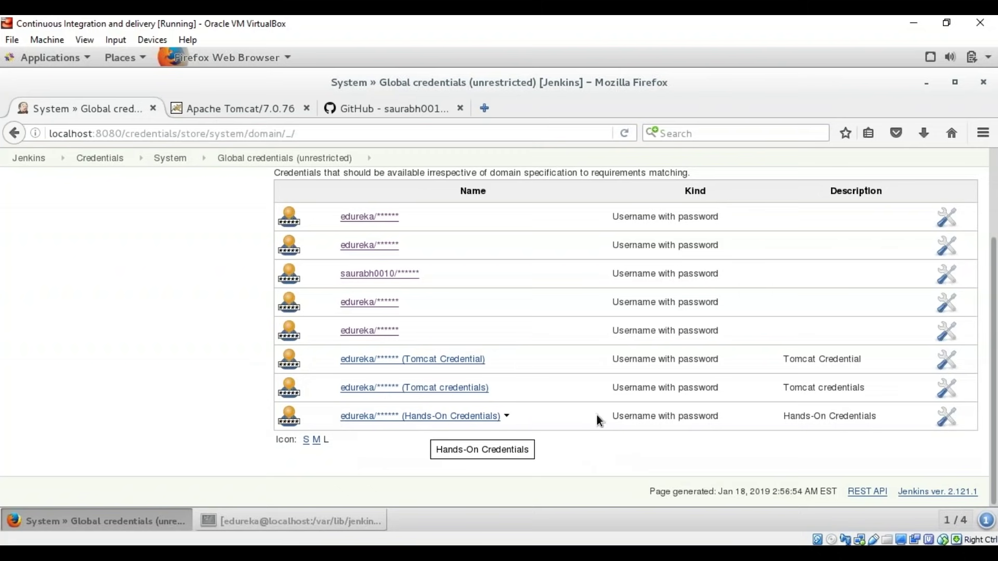
{"action": "scroll", "coordinate": [426, 446], "scroll_direction": "up", "scroll_amount": 2}
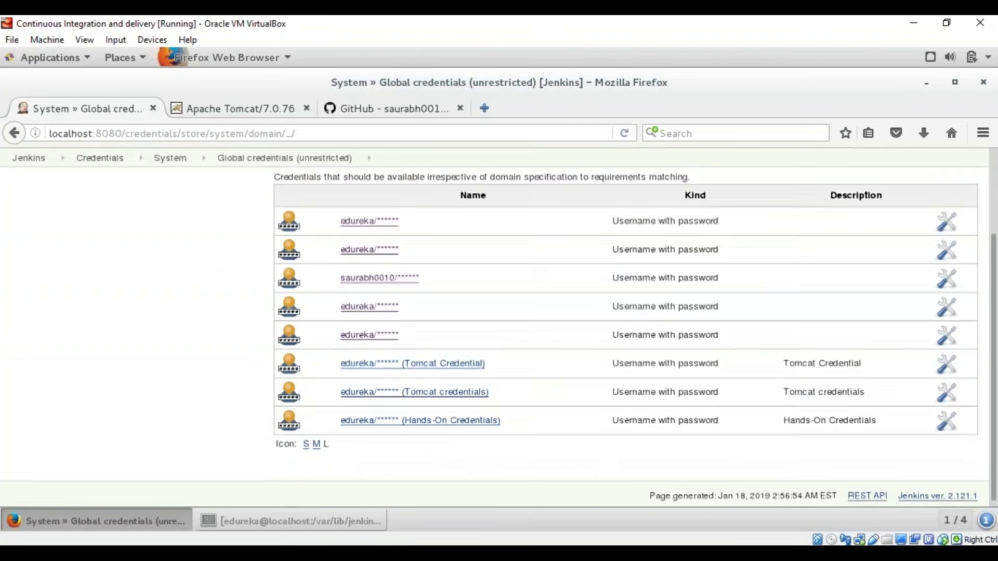
{"action": "left_click", "coordinate": [28, 188]}
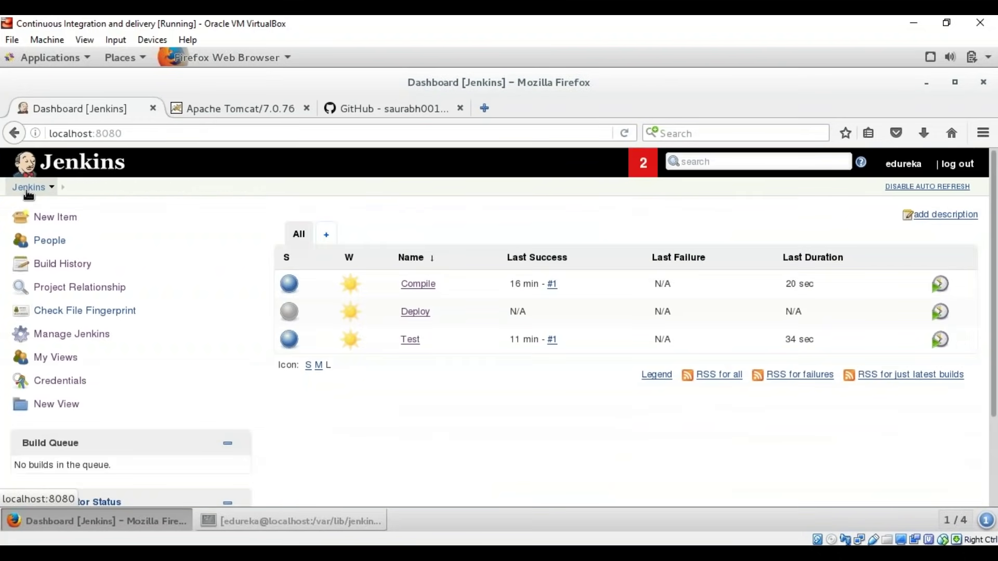
Step: In the Deploy job's post-build settings, select Hands-On Credentials for the Tomcat container
{"action": "left_click", "coordinate": [415, 312]}
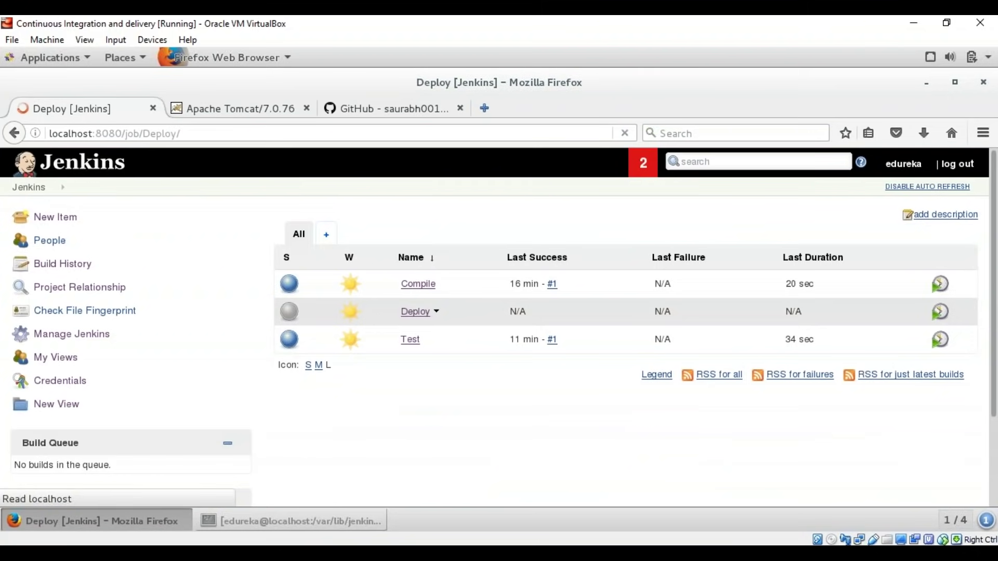
{"action": "left_click", "coordinate": [56, 359]}
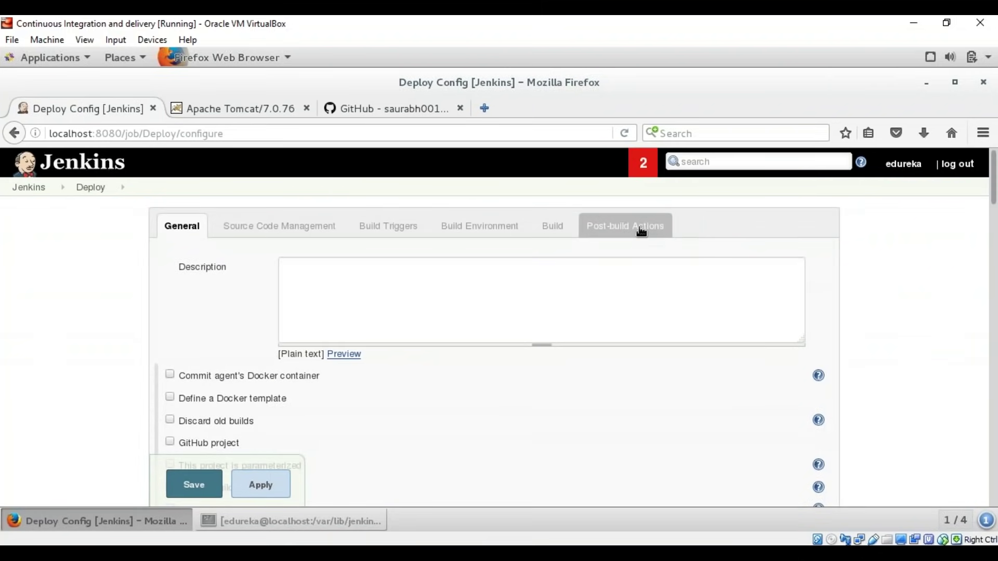
{"action": "left_click", "coordinate": [641, 231]}
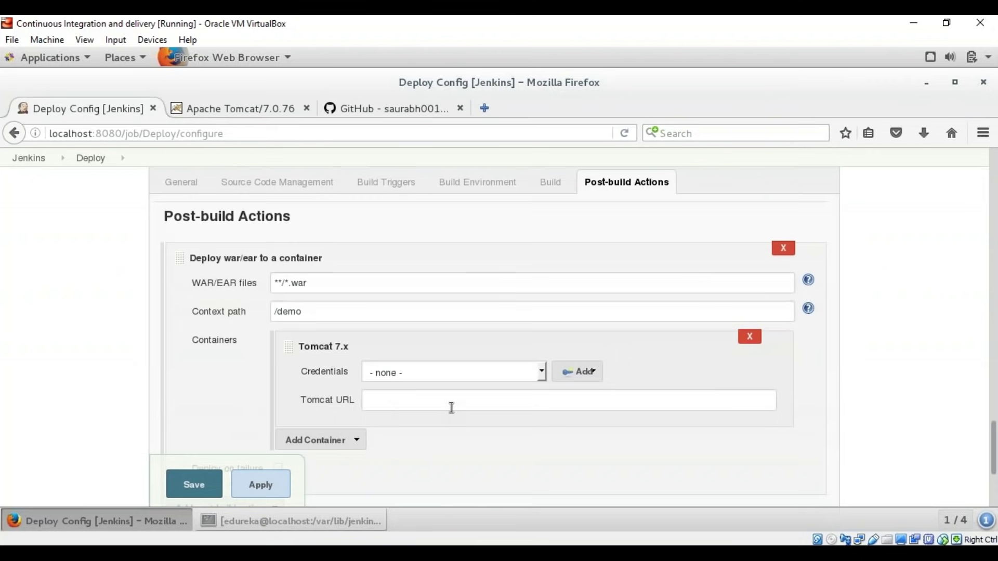
{"action": "left_click", "coordinate": [519, 373]}
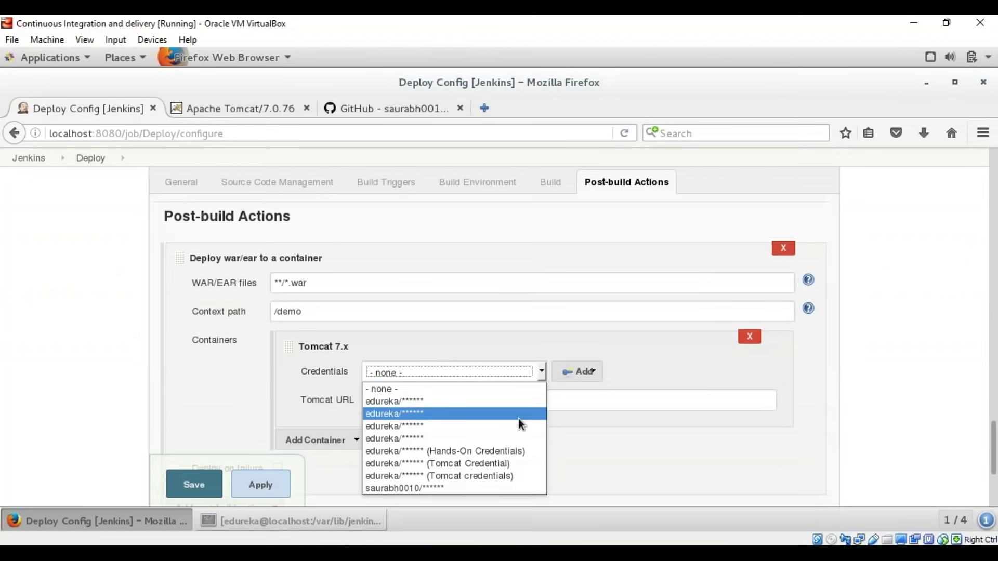
{"action": "left_click", "coordinate": [518, 454]}
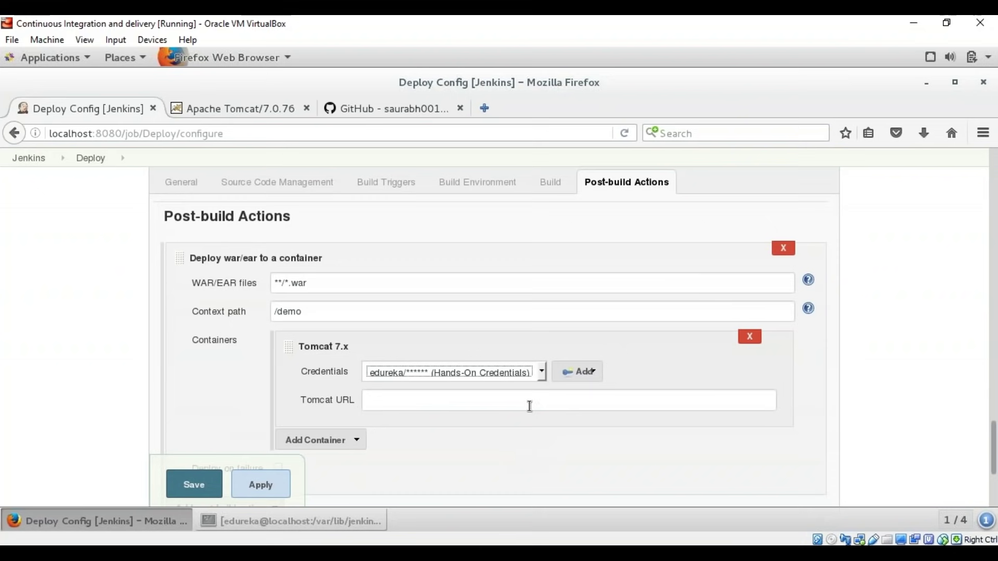
{"action": "left_click", "coordinate": [425, 404]}
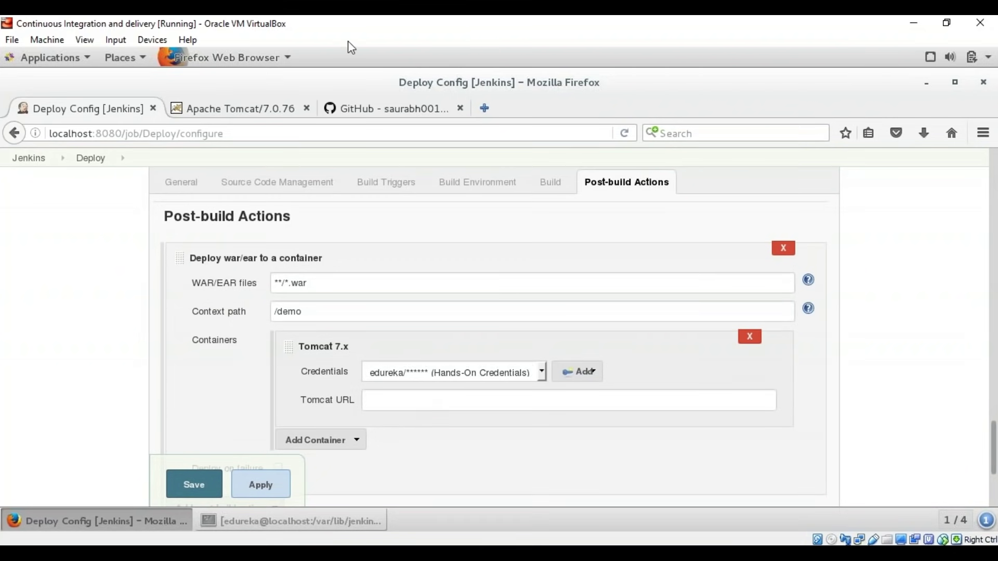
{"action": "left_click", "coordinate": [288, 109]}
{"action": "left_click", "coordinate": [281, 133]}
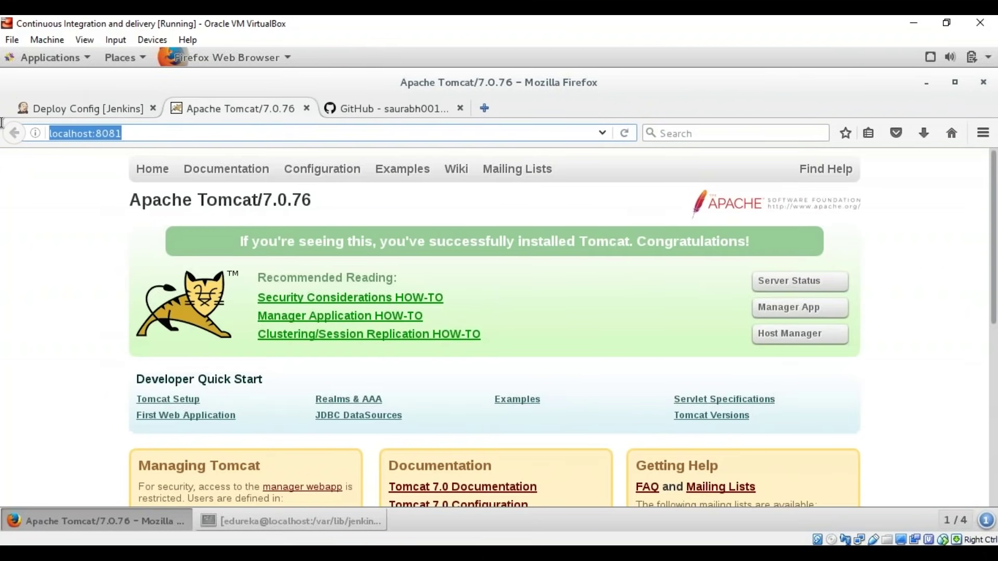
{"action": "key", "text": "ctrl+c"}
{"action": "left_click", "coordinate": [69, 109]}
{"action": "left_click", "coordinate": [457, 399]}
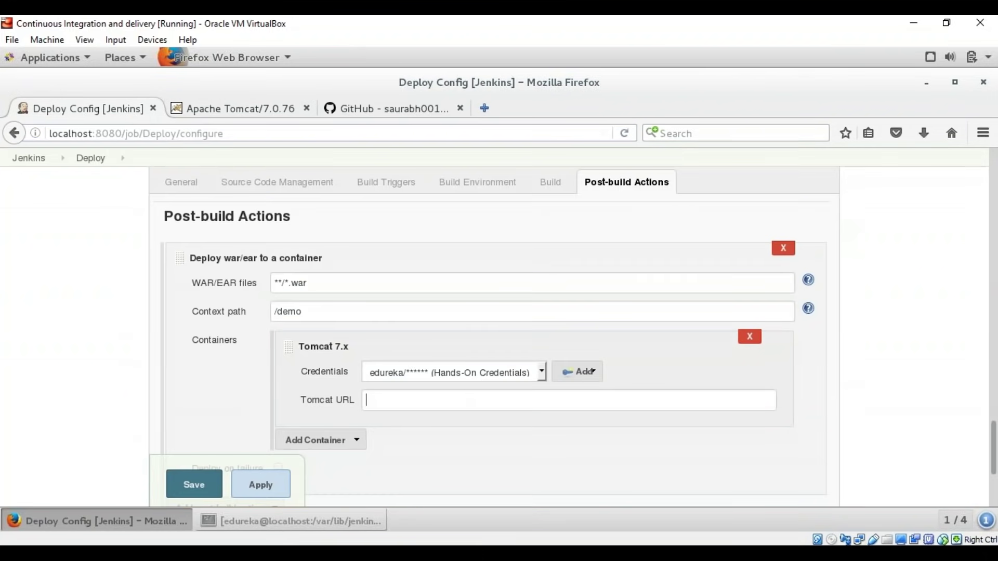
{"action": "key", "text": "ctrl+v"}
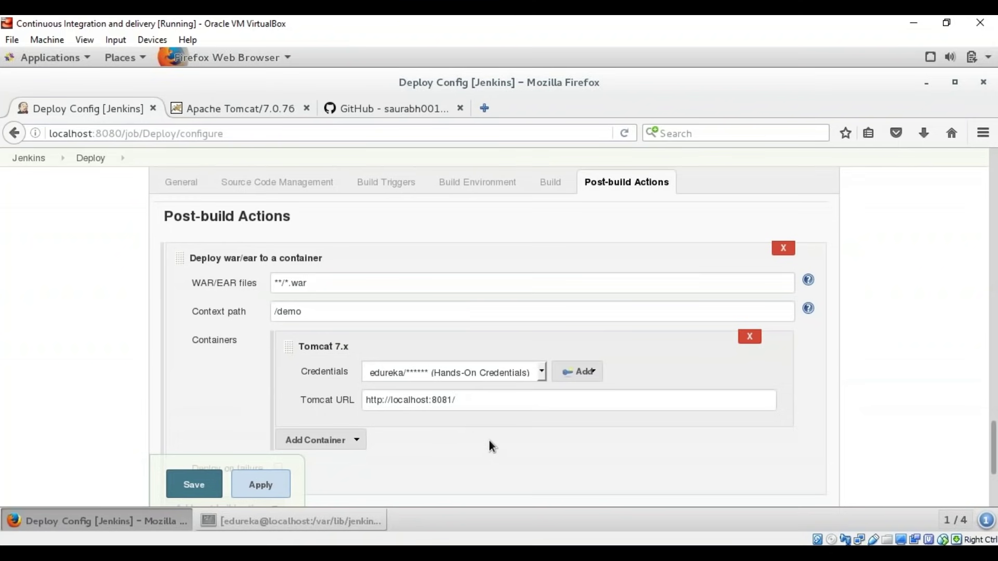
{"action": "left_click", "coordinate": [188, 491]}
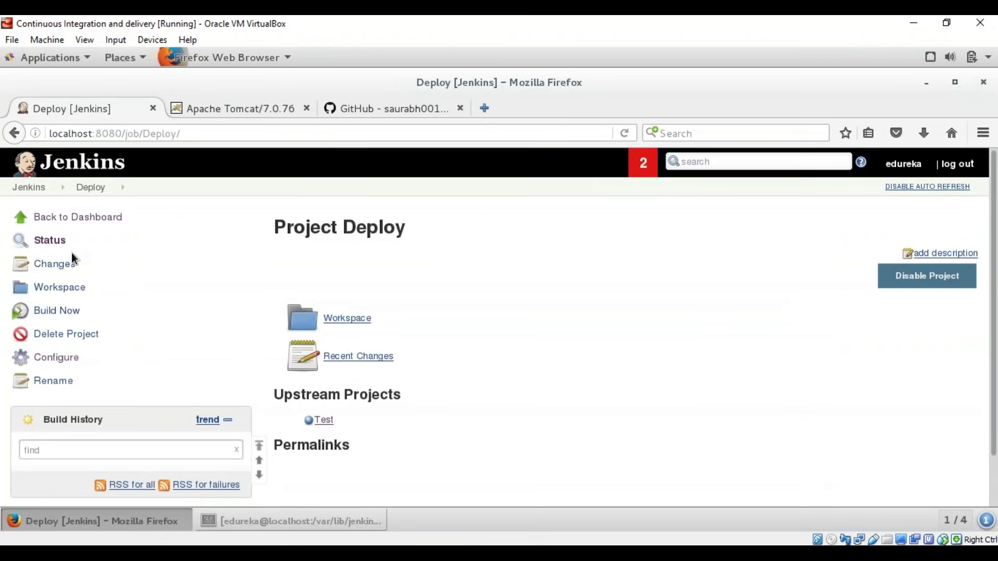
{"action": "left_click", "coordinate": [58, 311]}
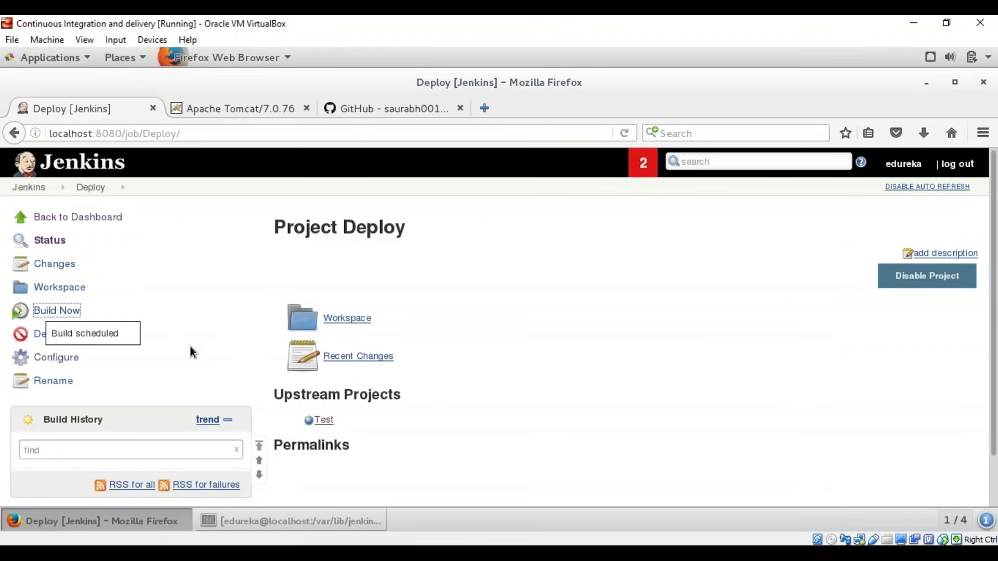